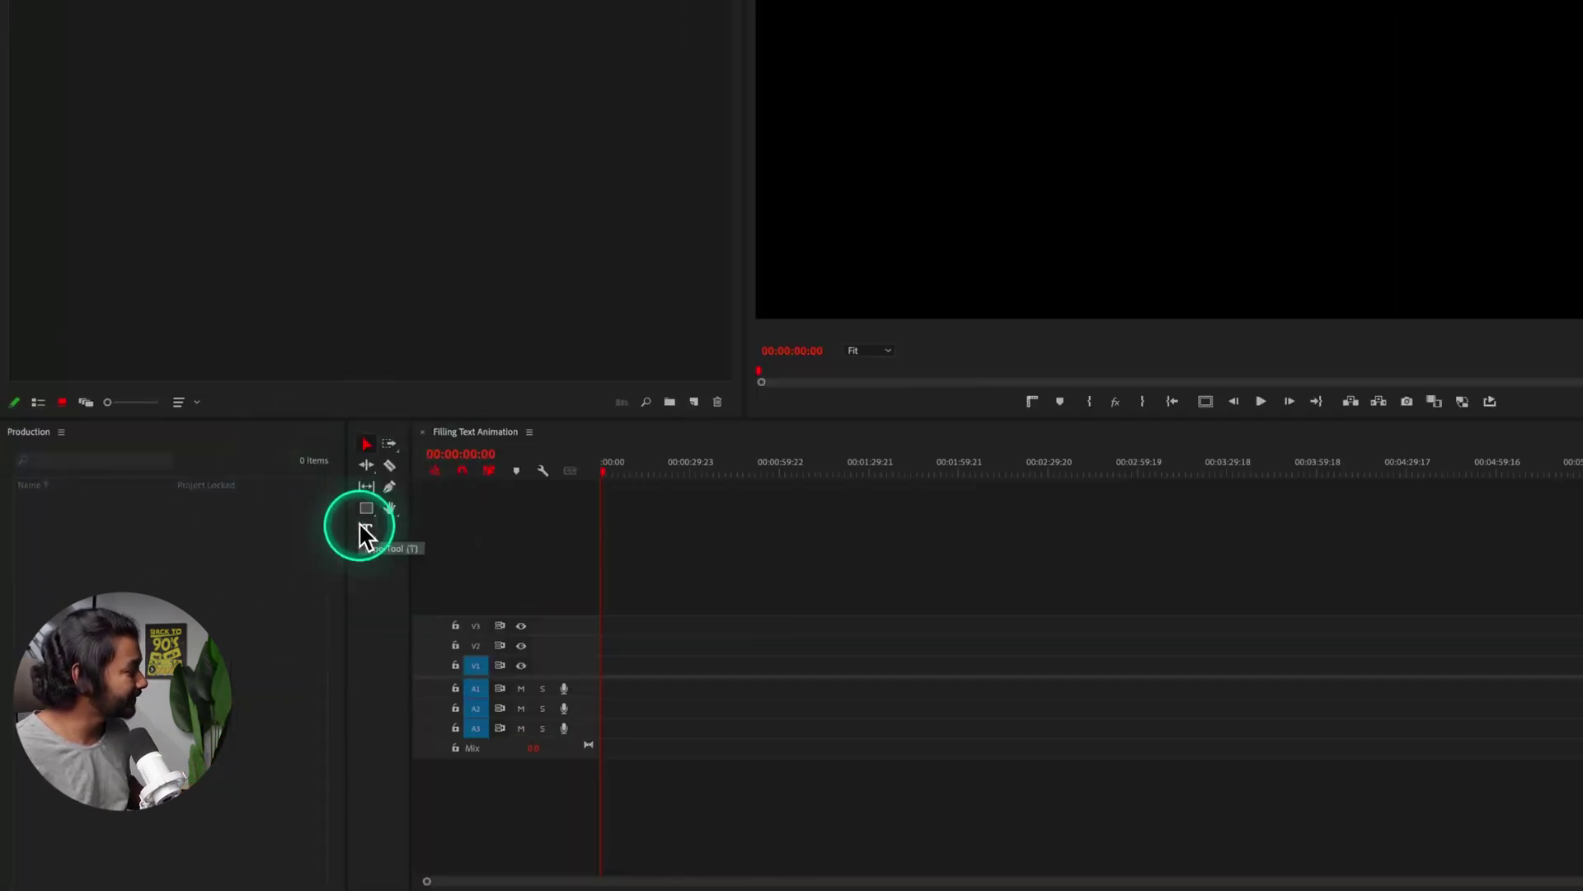
- Add a new 'FILL COLOR' text graphic on the video frame with the Type tool
{"action": "left_click", "coordinate": [365, 529]}
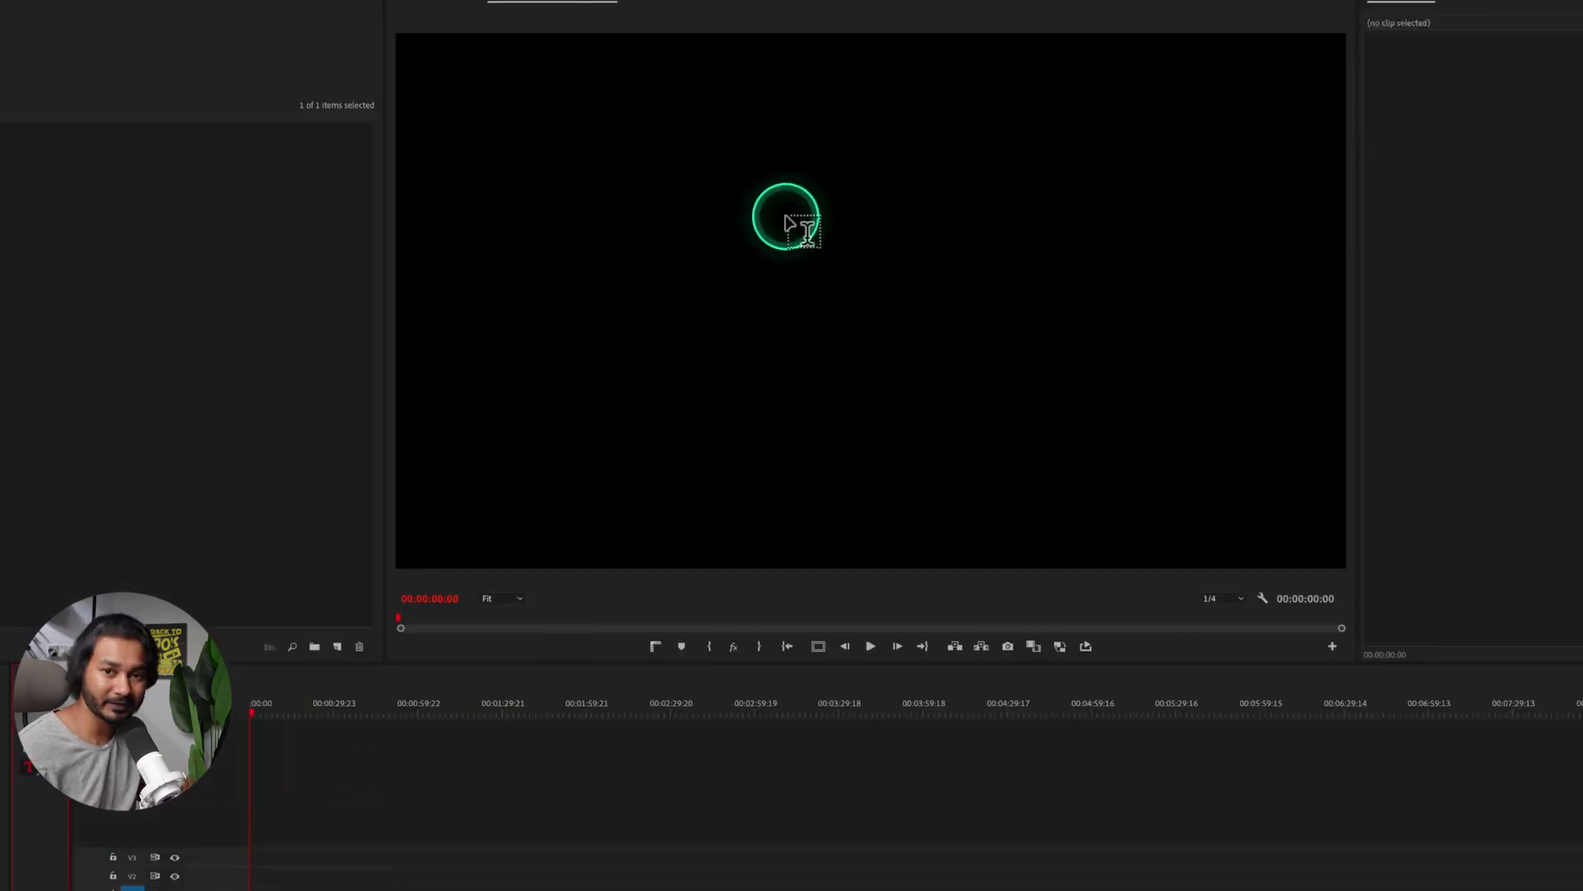
{"action": "left_click", "coordinate": [764, 276]}
{"action": "type", "text": "FILL COLOR"}
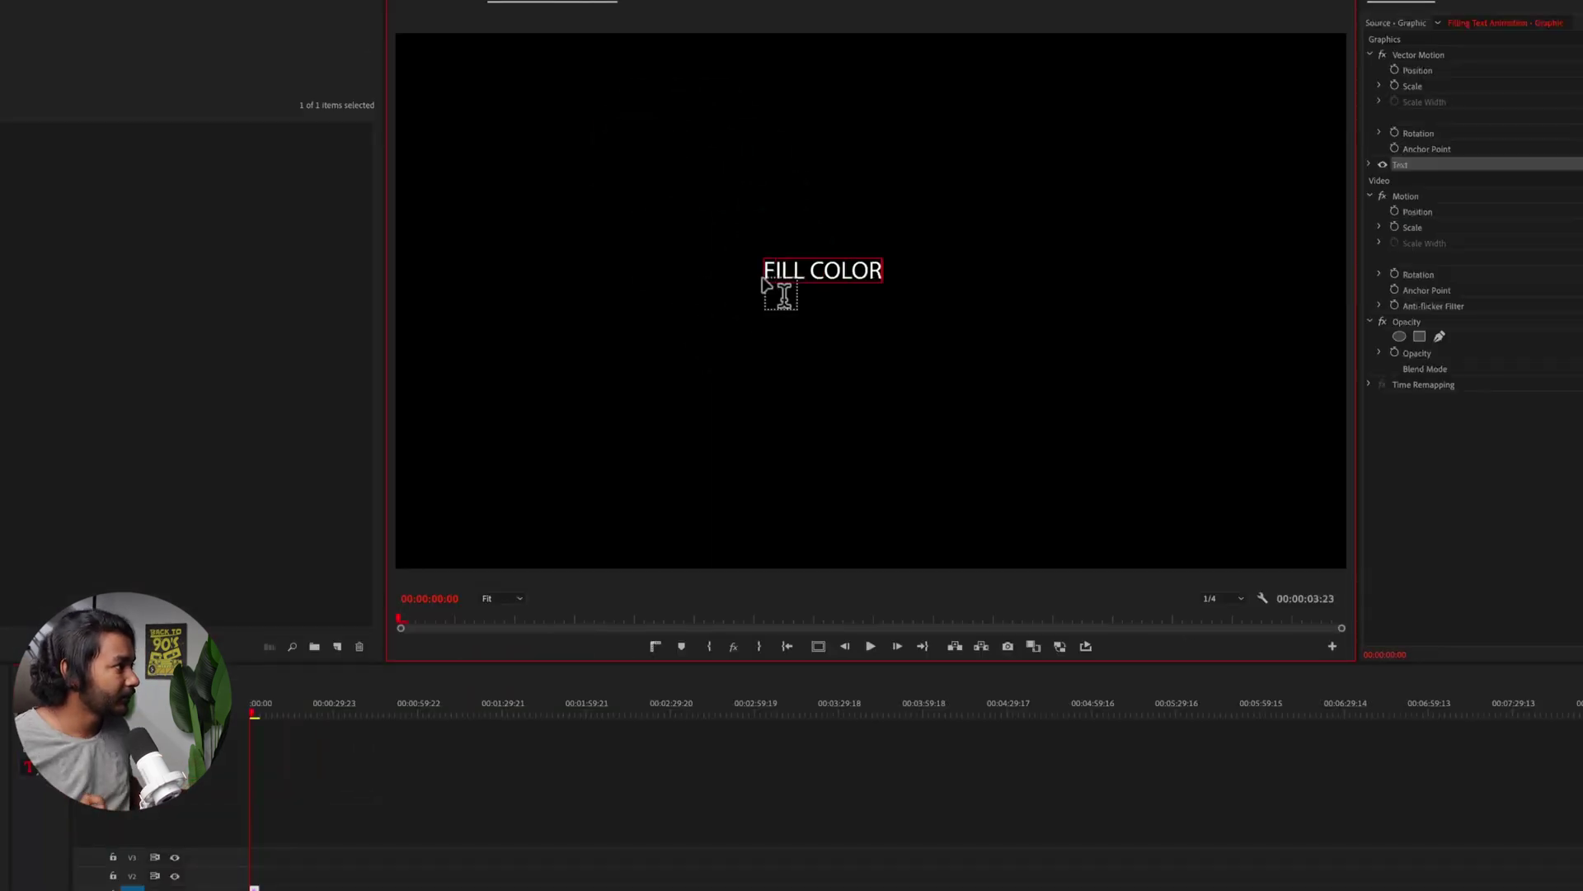
- Select all of the FILL COLOR text and bring up its graphic settings
{"action": "key", "text": "super+a"}
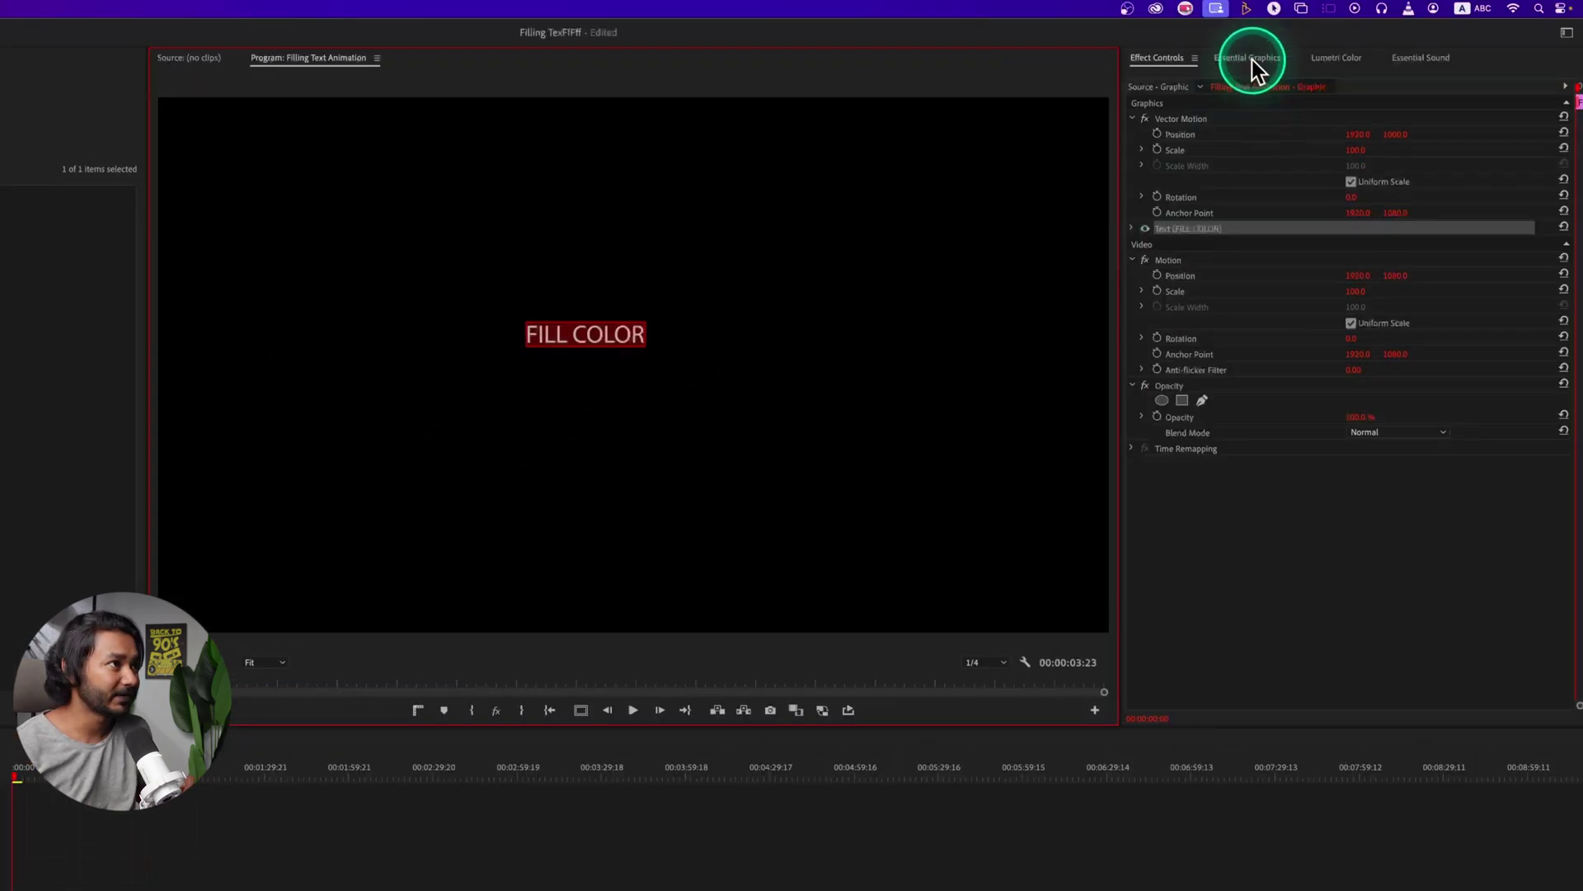
{"action": "left_click", "coordinate": [1252, 60]}
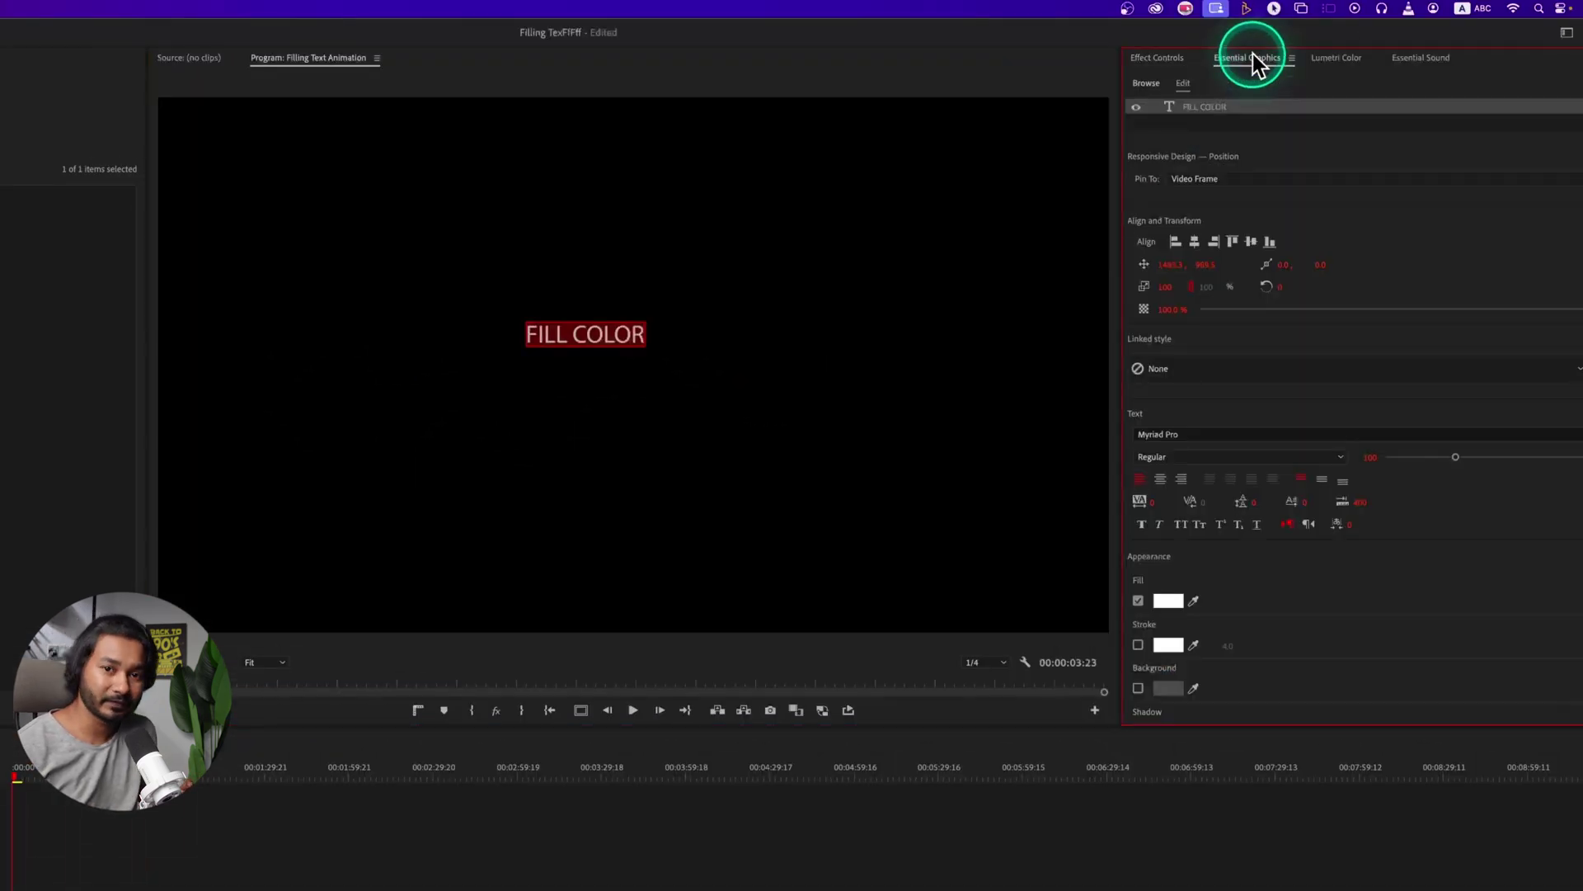
{"action": "left_click", "coordinate": [477, 8]}
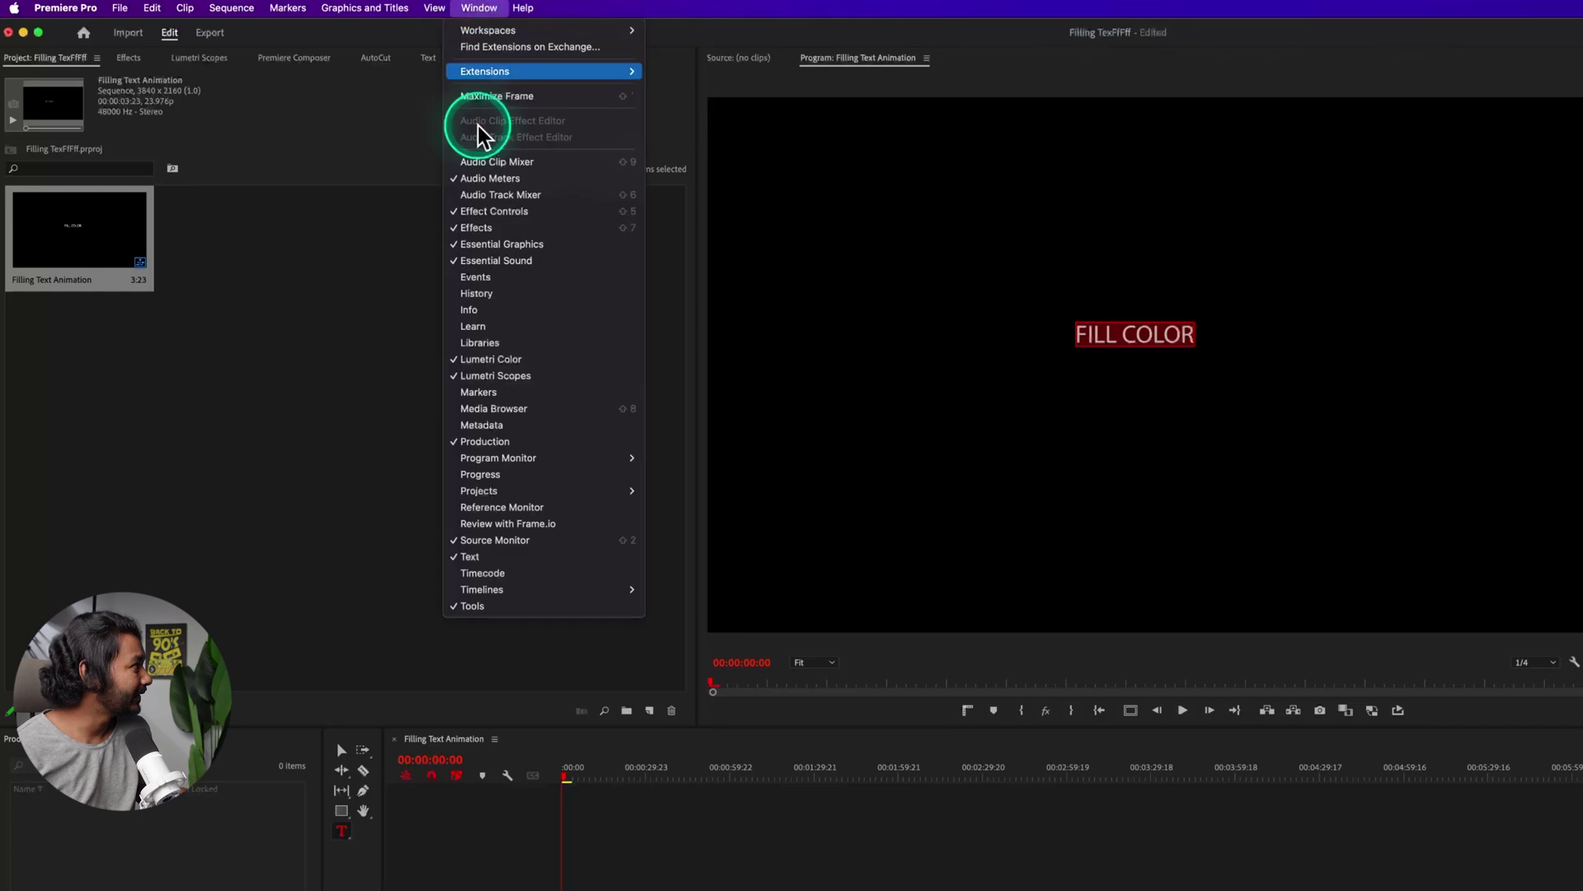
- Set the FILL COLOR font to Bebas Neue Bold in Essential Graphics
{"action": "left_click", "coordinate": [508, 246]}
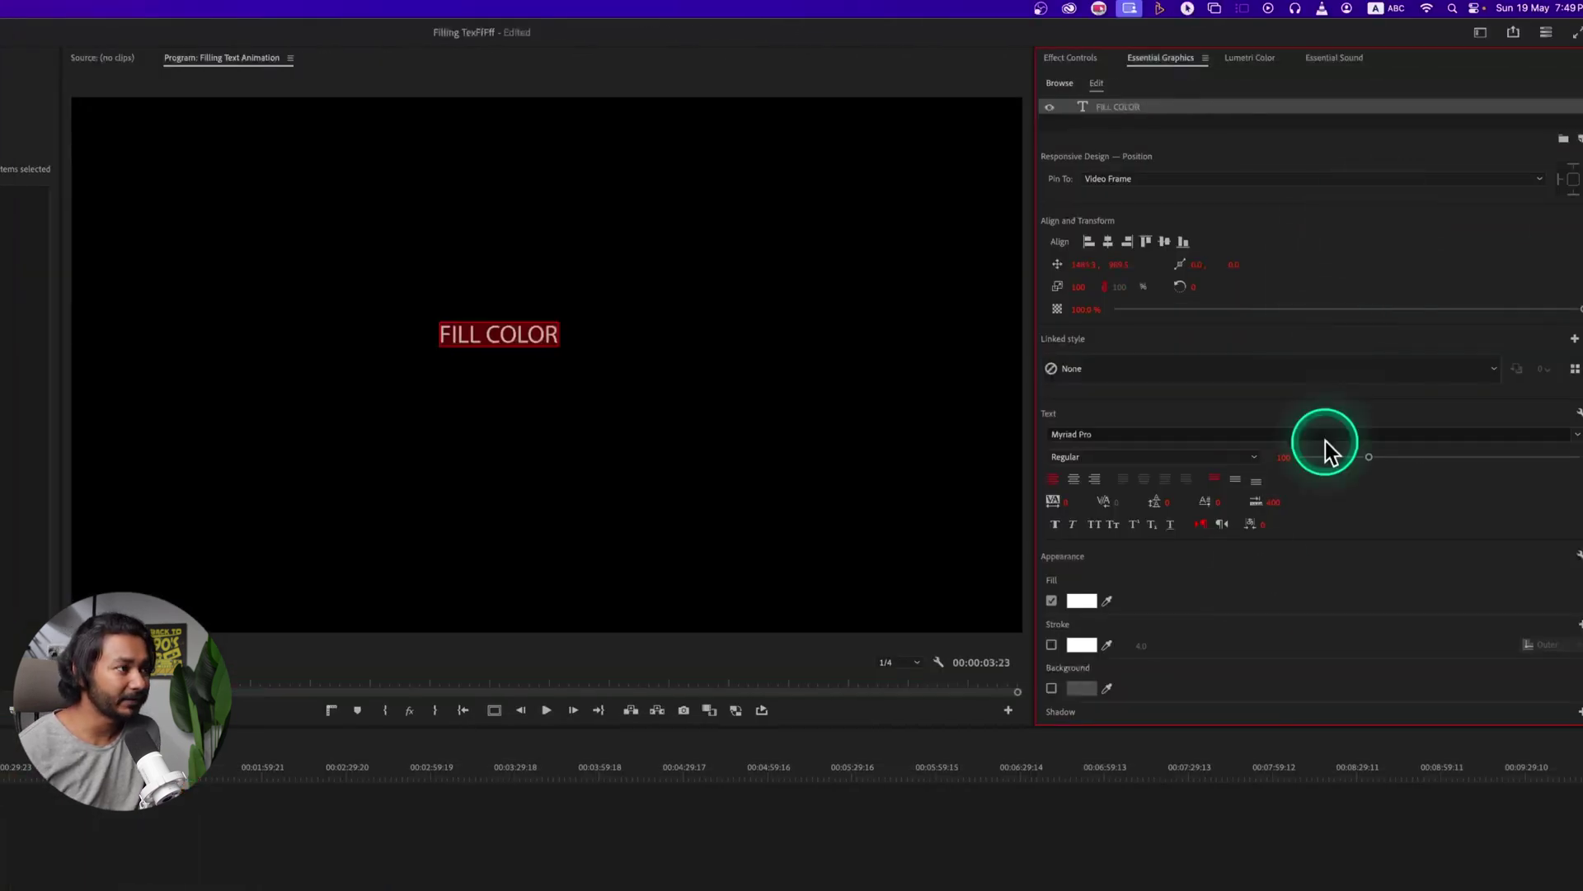
{"action": "left_click", "coordinate": [1169, 435]}
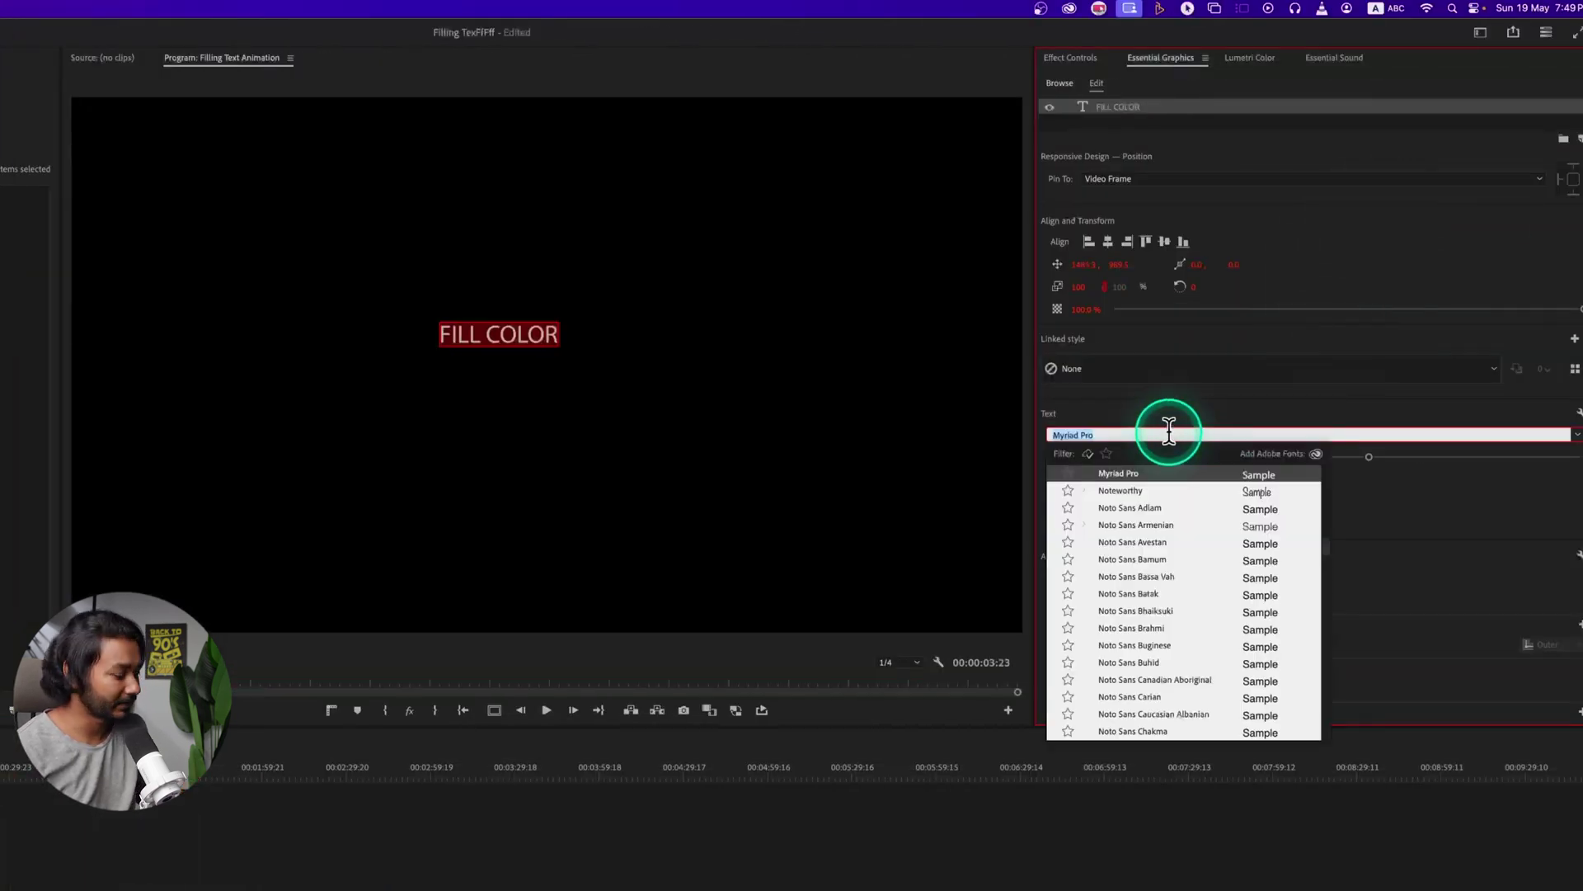
{"action": "type", "text": "Beb"}
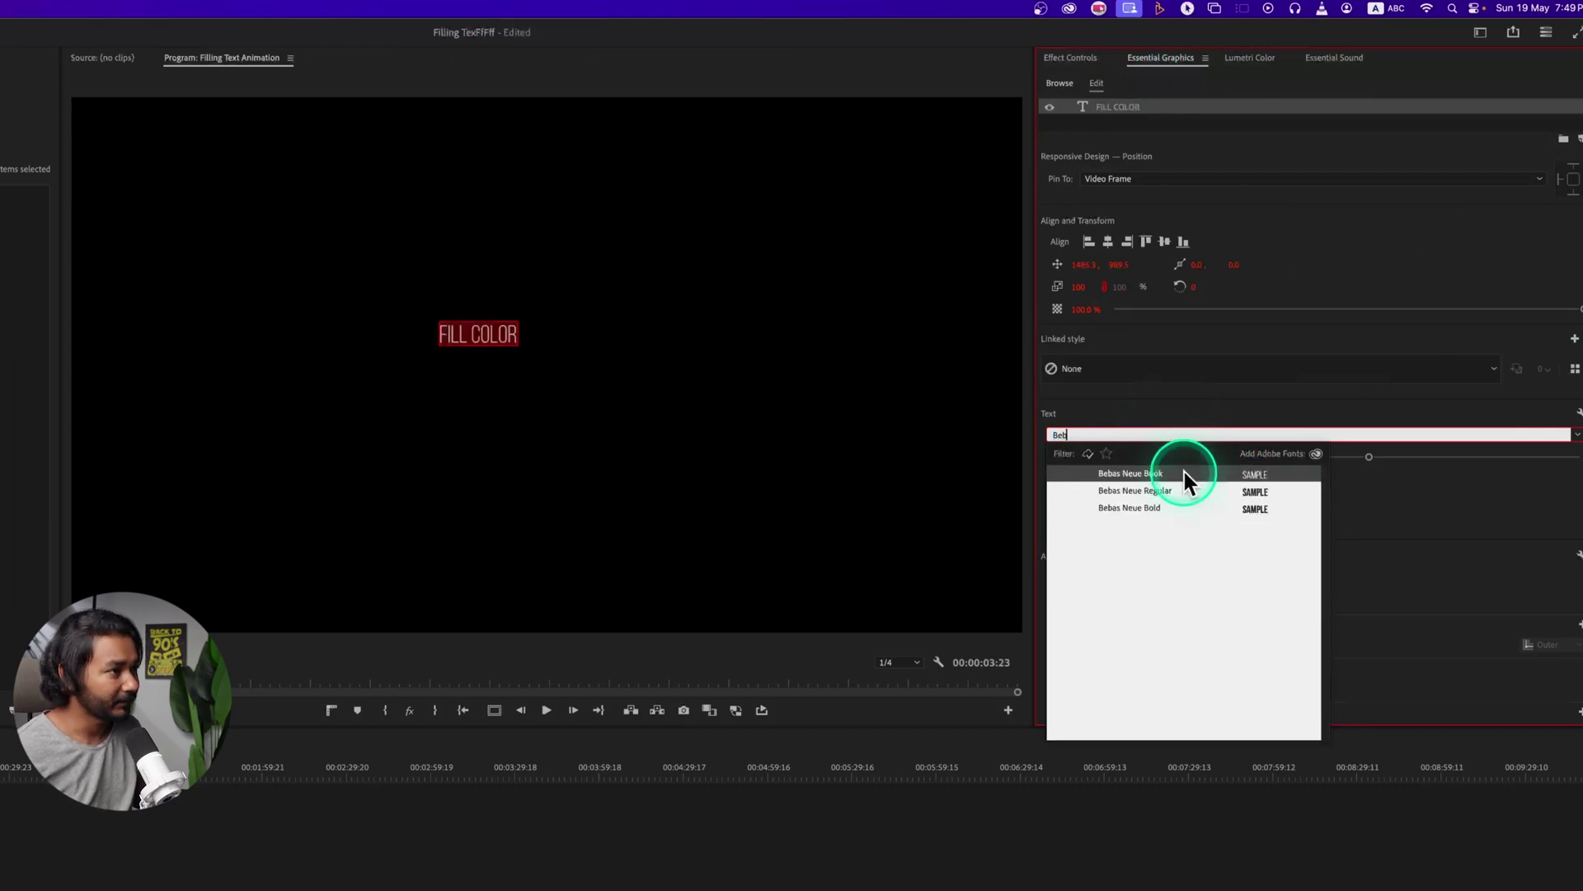
{"action": "left_click", "coordinate": [1188, 506]}
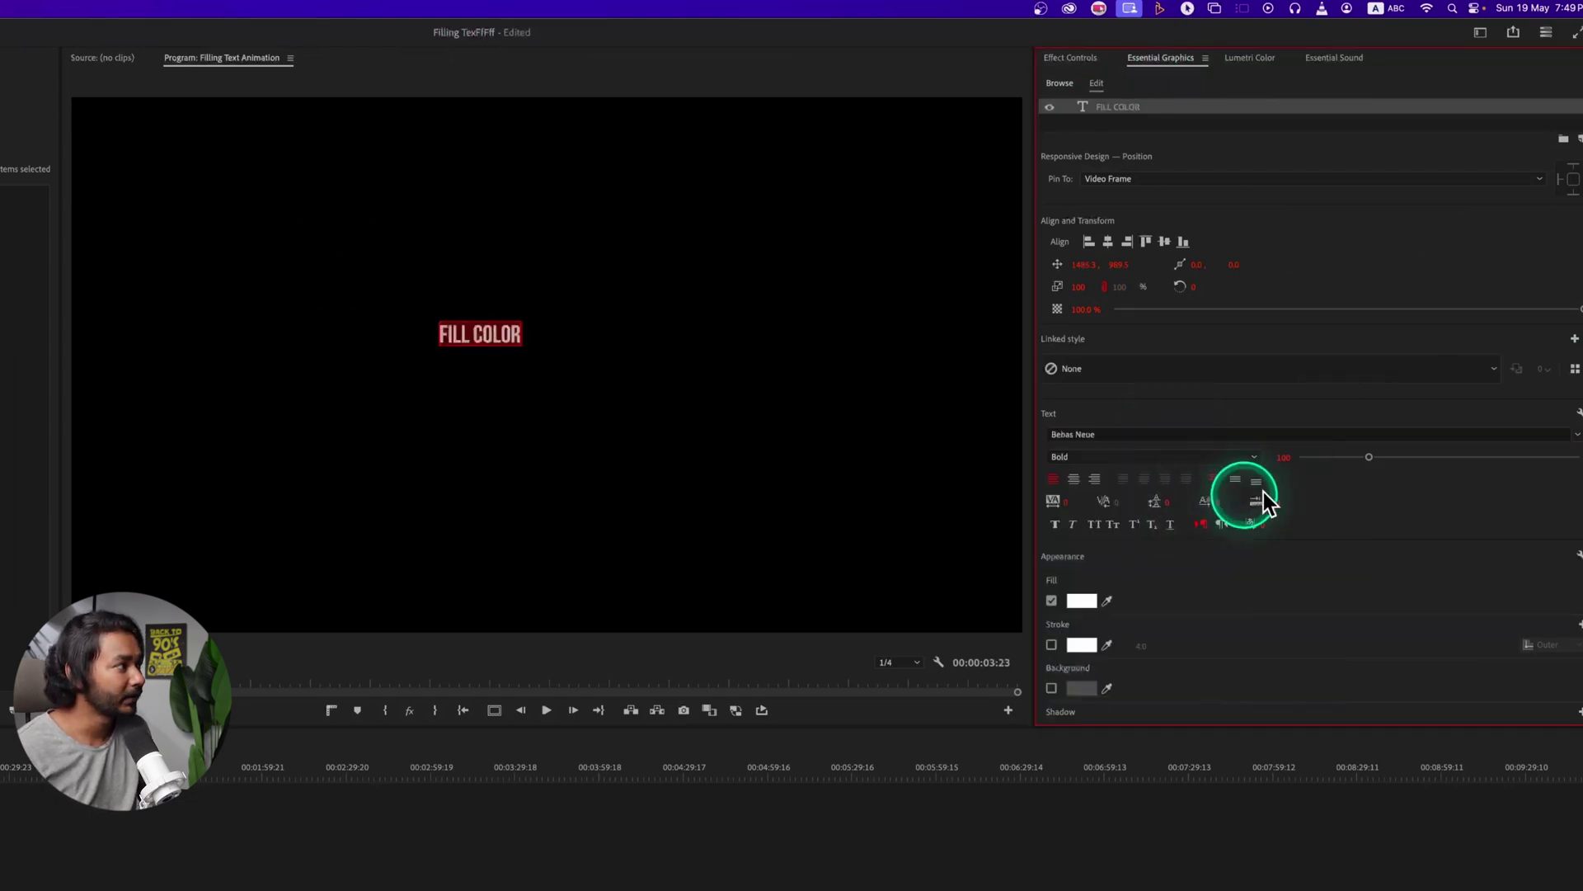
- Enlarge the text to size 400, centre-align it, and centre it horizontally and vertically
{"action": "left_click_drag", "start_coordinate": [1369, 458], "coordinate": [1579, 457]}
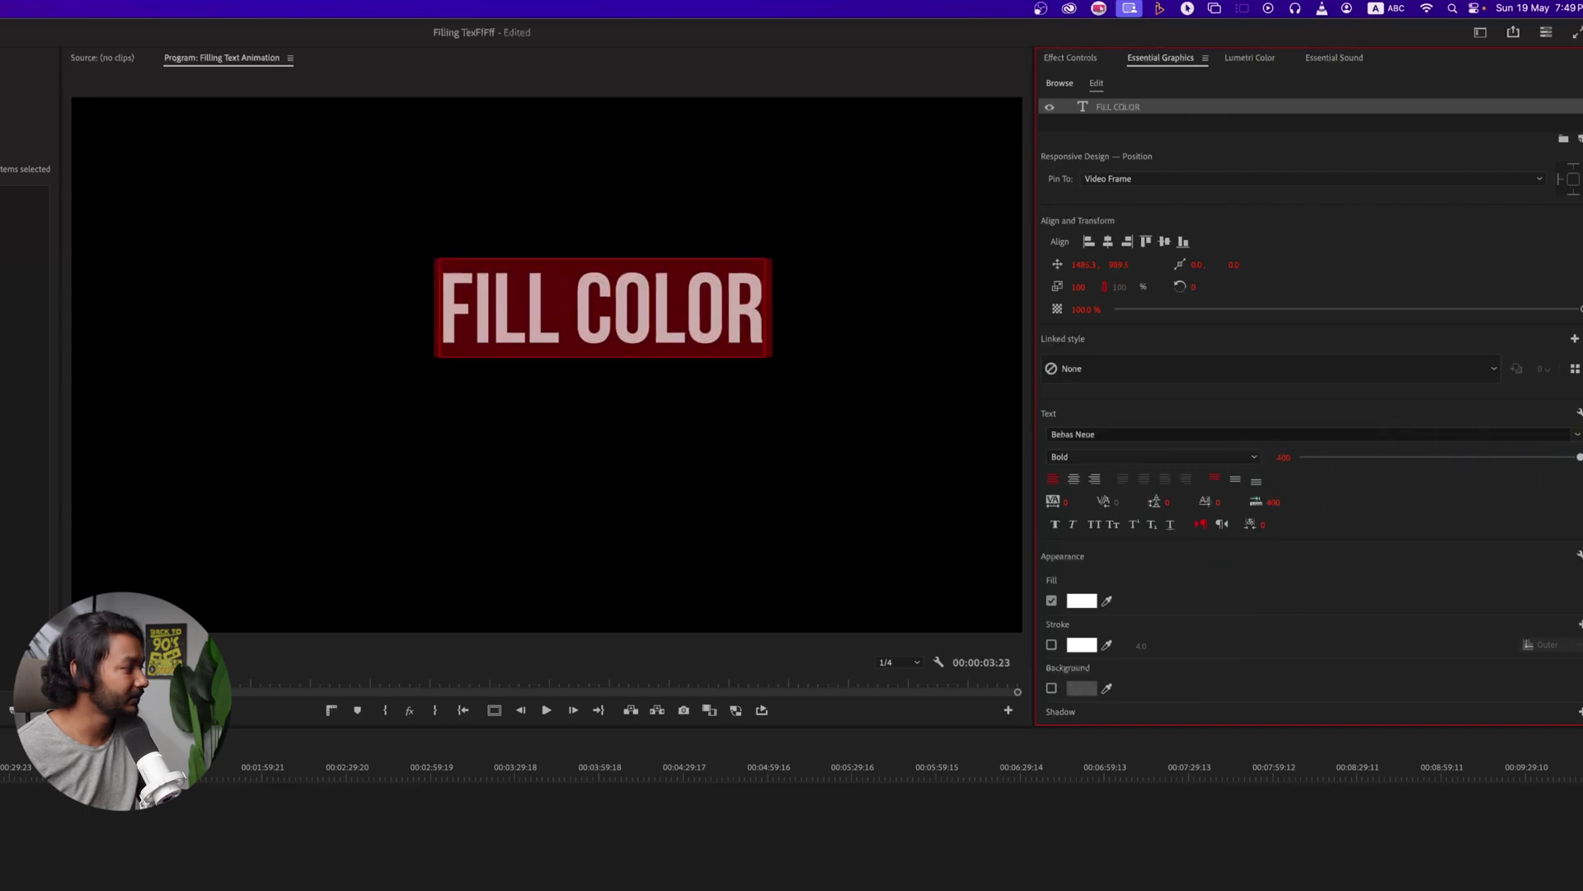
{"action": "left_click", "coordinate": [1079, 480]}
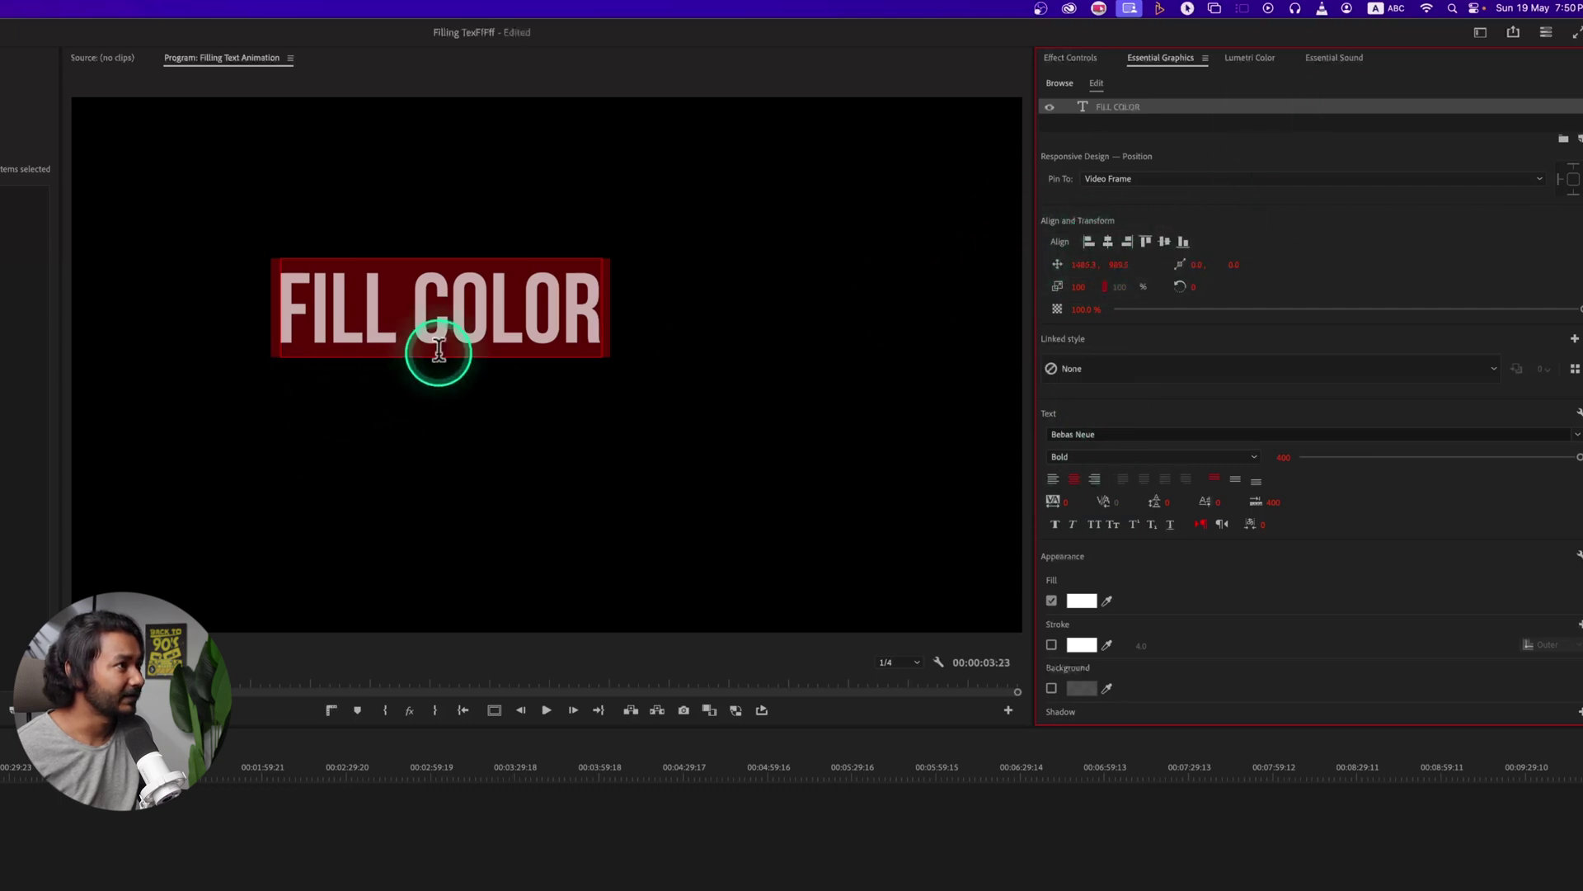
{"action": "left_click", "coordinate": [1109, 242]}
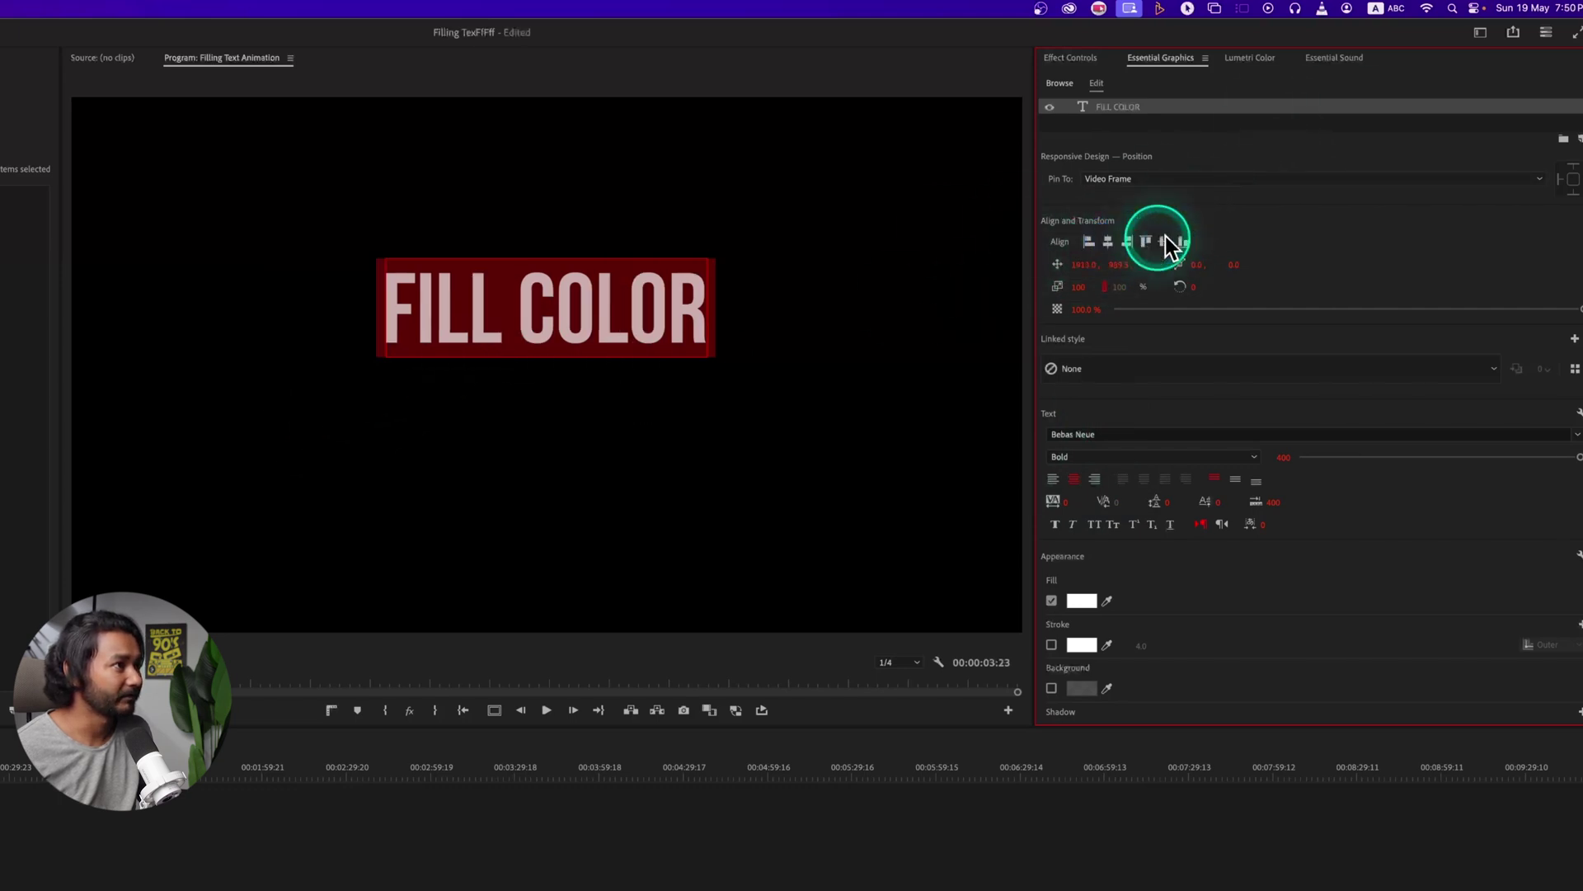
{"action": "left_click", "coordinate": [1171, 240]}
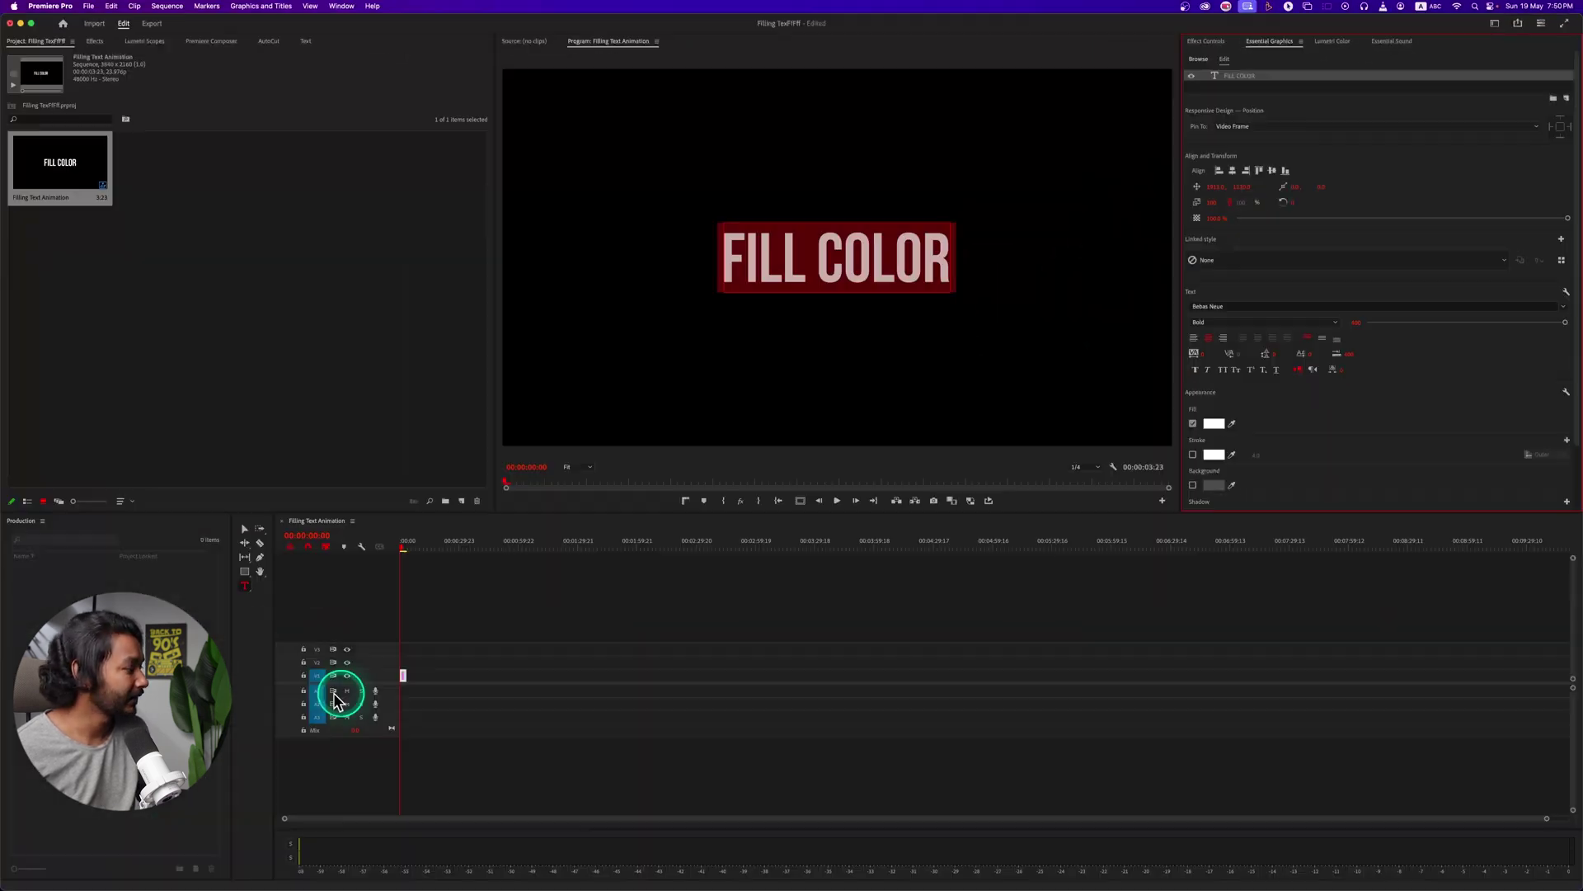
- Scale the FILL COLOR text up around the frame centre with the Selection tool
{"action": "left_click", "coordinate": [245, 529]}
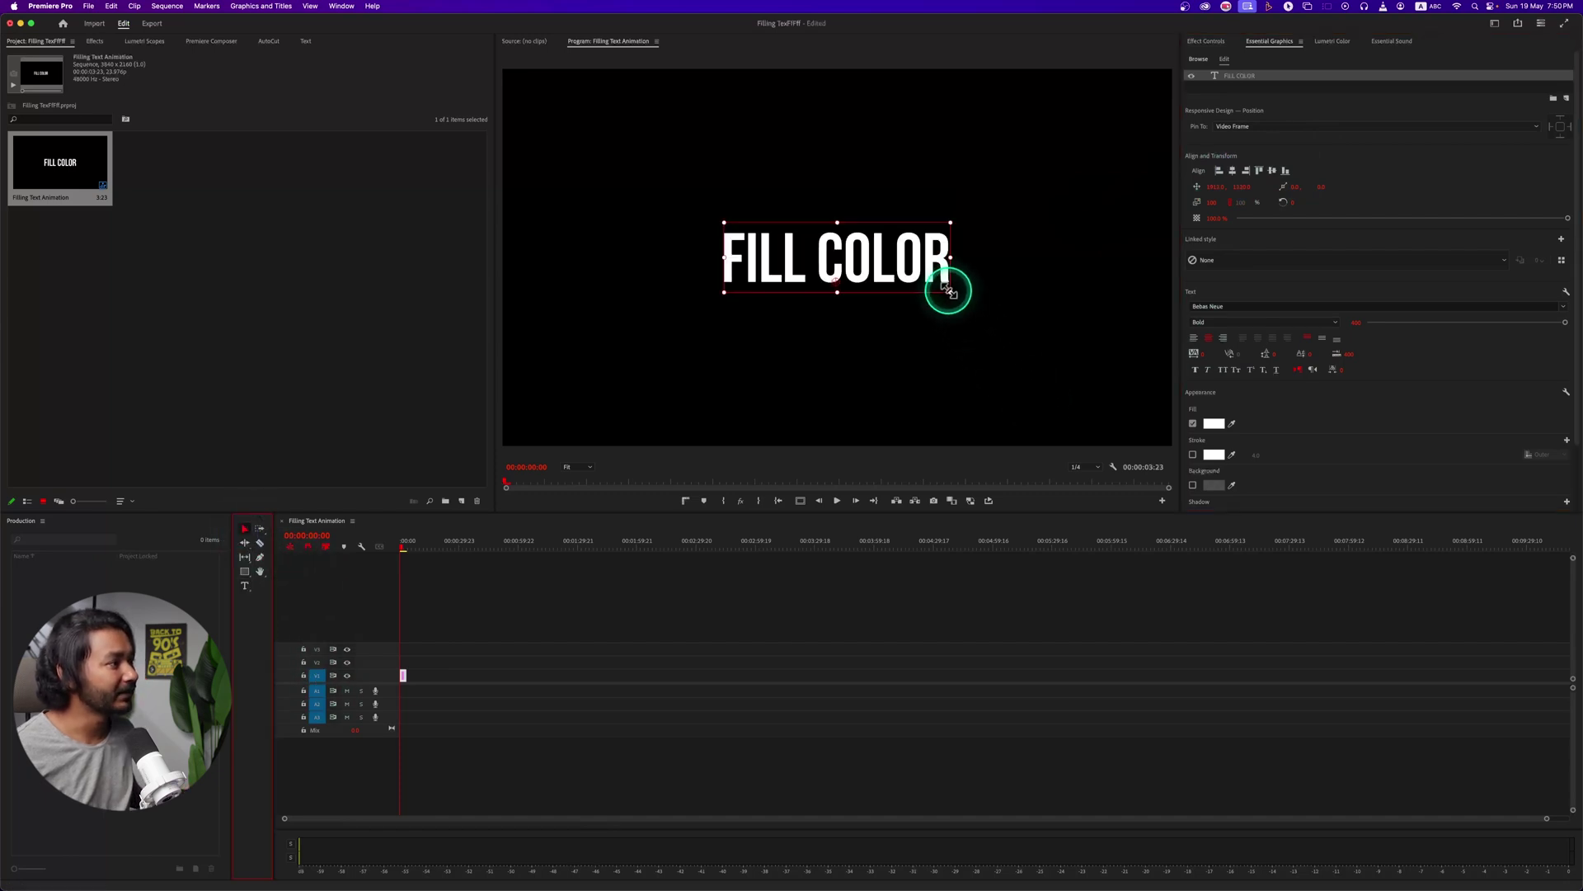
{"action": "left_click_drag", "start_coordinate": [947, 289], "coordinate": [1140, 338]}
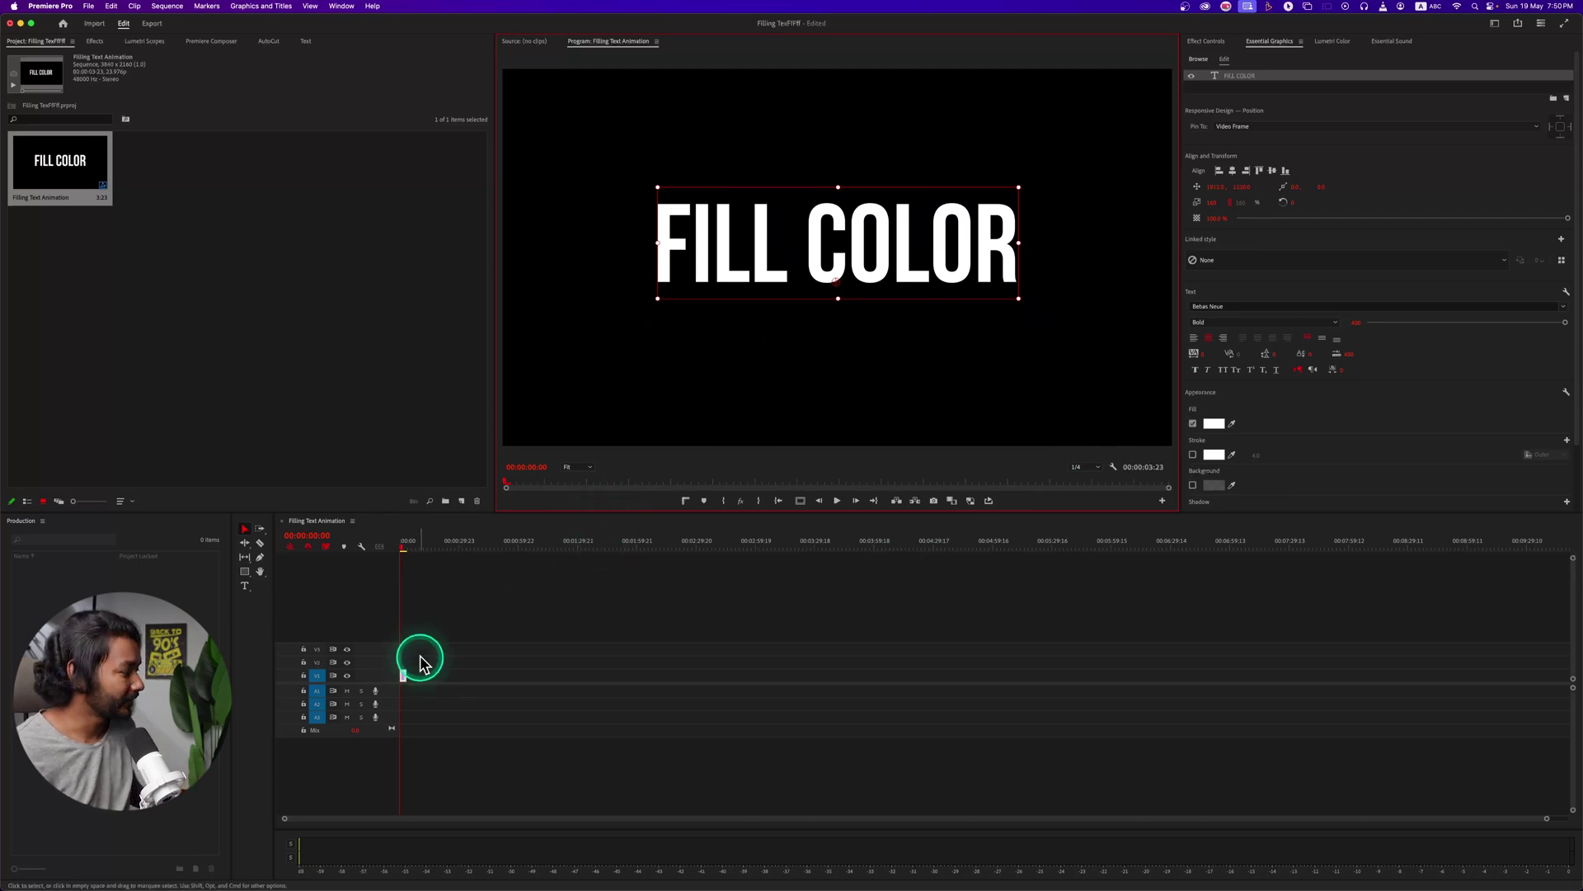
{"action": "key", "text": "="}
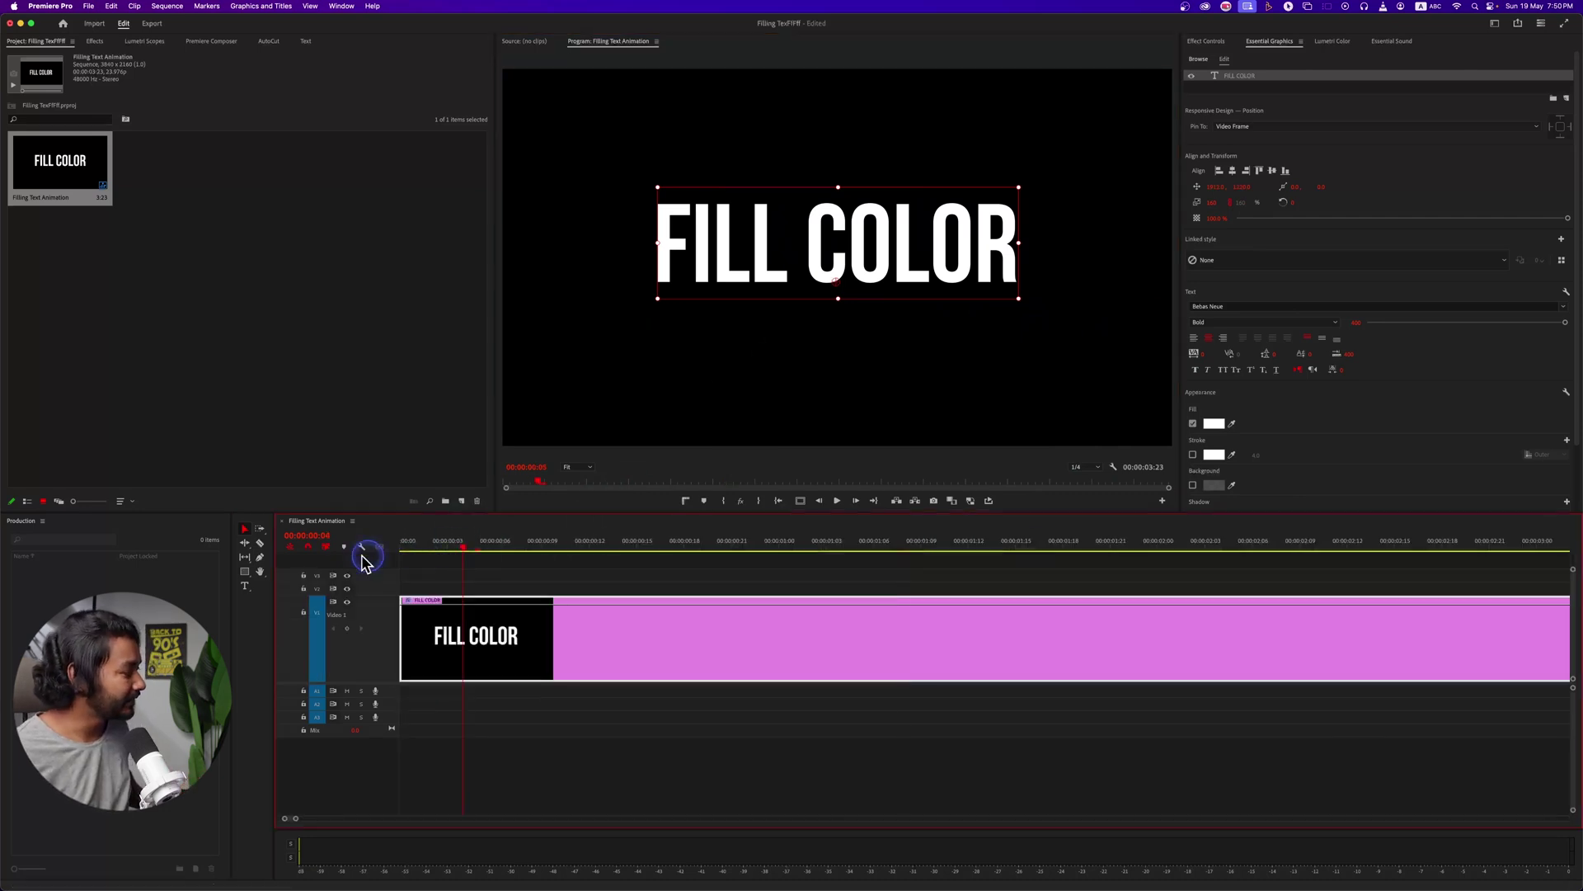
{"action": "key", "text": "Home"}
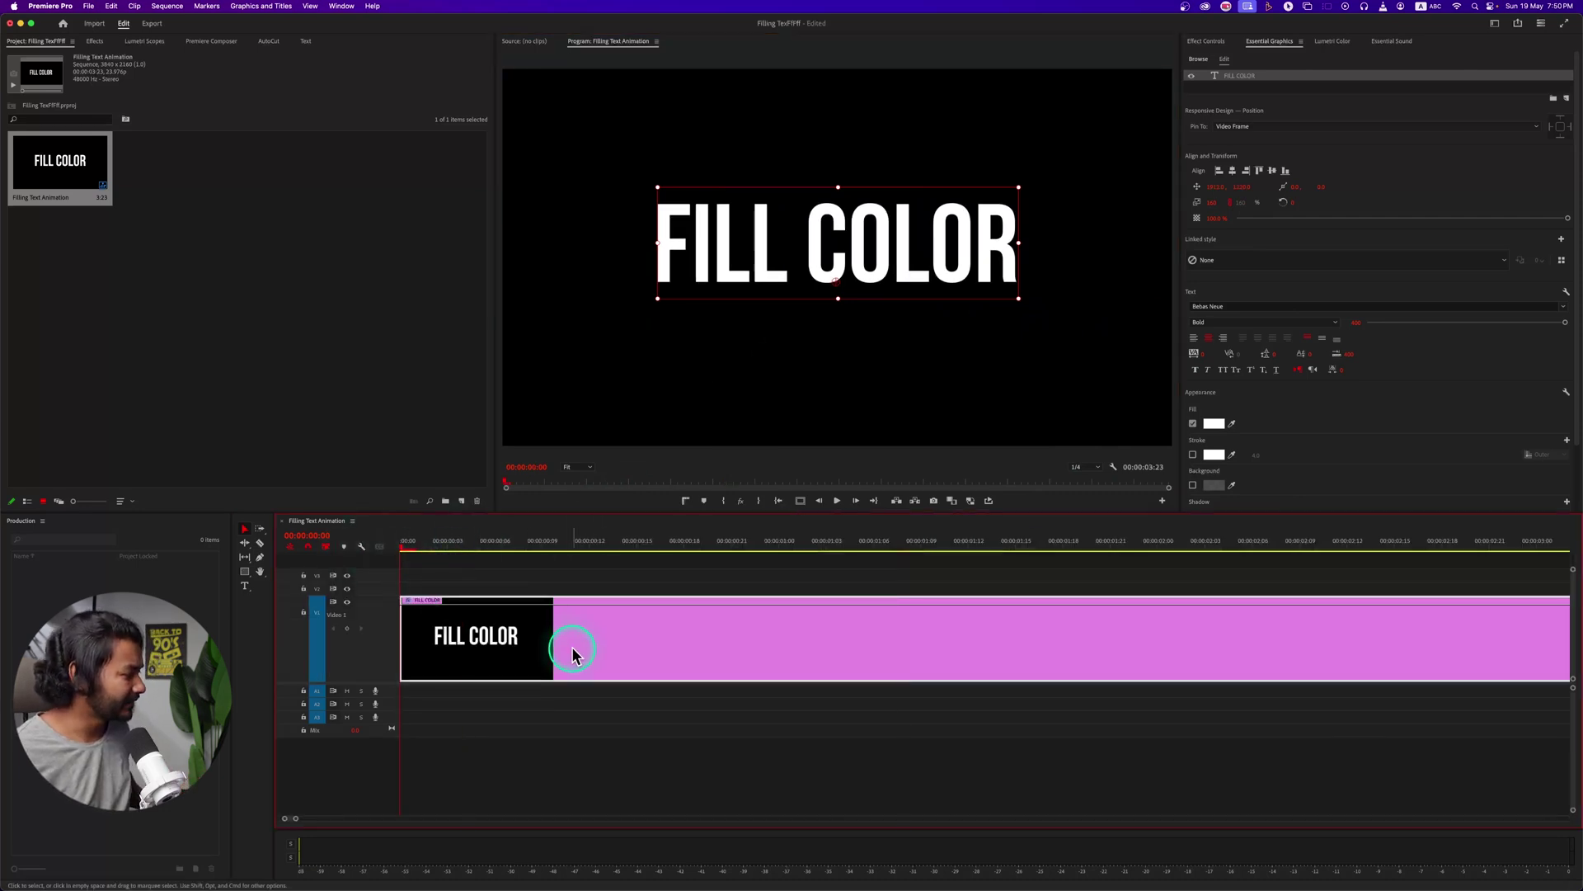
- Zoom the timeline to fit the clip and bring up the text fill's colour picker
{"action": "scroll", "coordinate": [575, 652], "scroll_direction": "down", "scroll_amount": 8}
{"action": "scroll", "coordinate": [575, 652], "scroll_direction": "up", "scroll_amount": 8}
{"action": "key", "text": "space"}
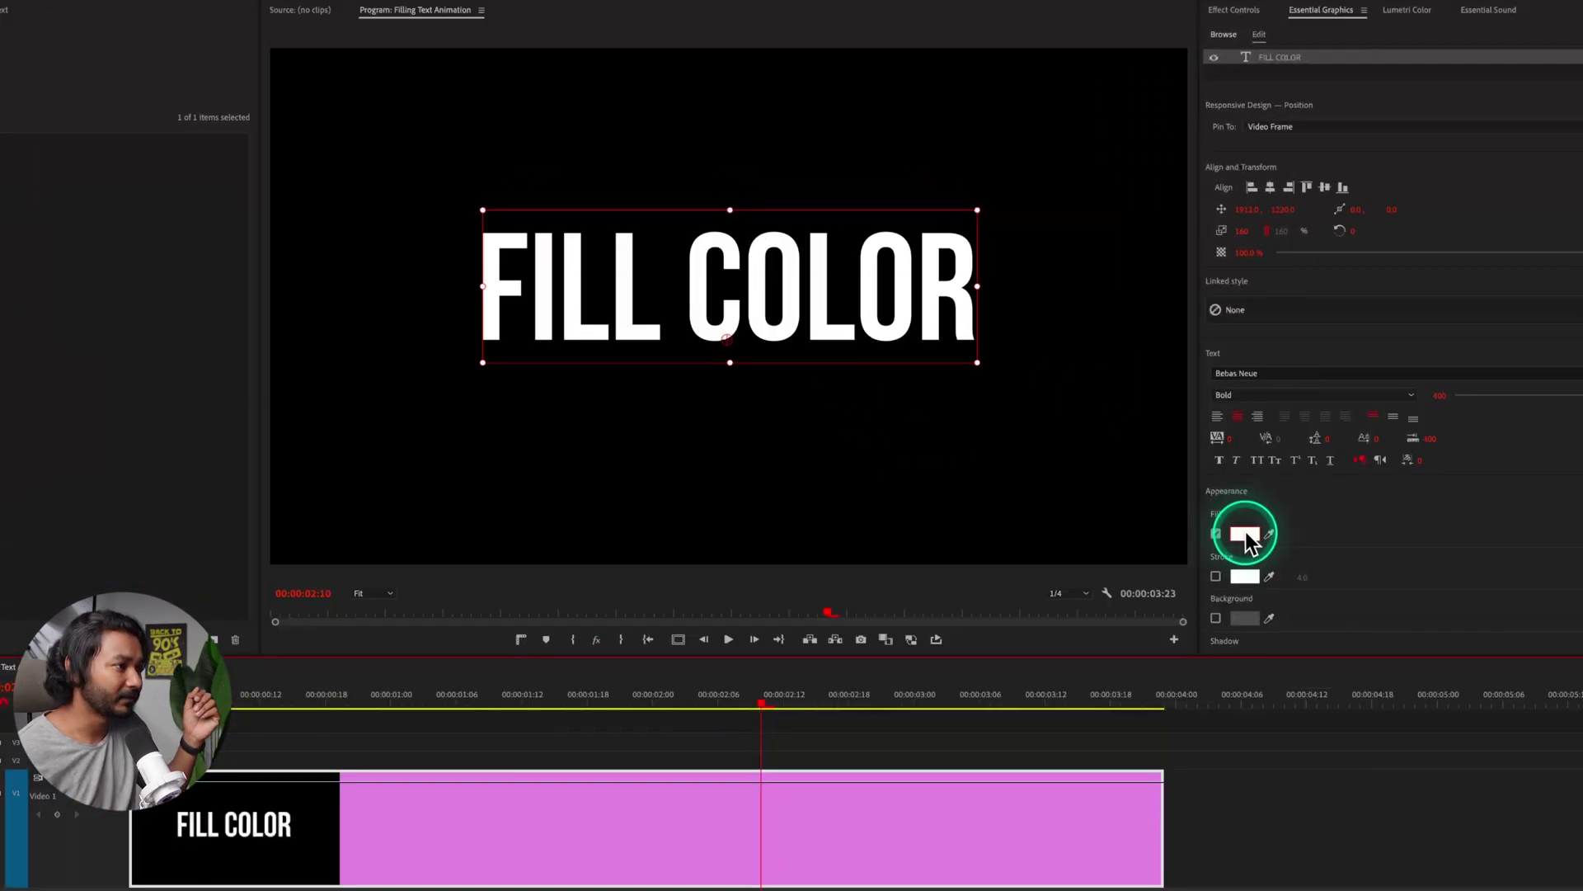
{"action": "left_click", "coordinate": [1214, 423]}
- Fill the text bright cyan and duplicate its clip from V1 onto track V2
{"action": "left_click_drag", "start_coordinate": [693, 569], "coordinate": [688, 675]}
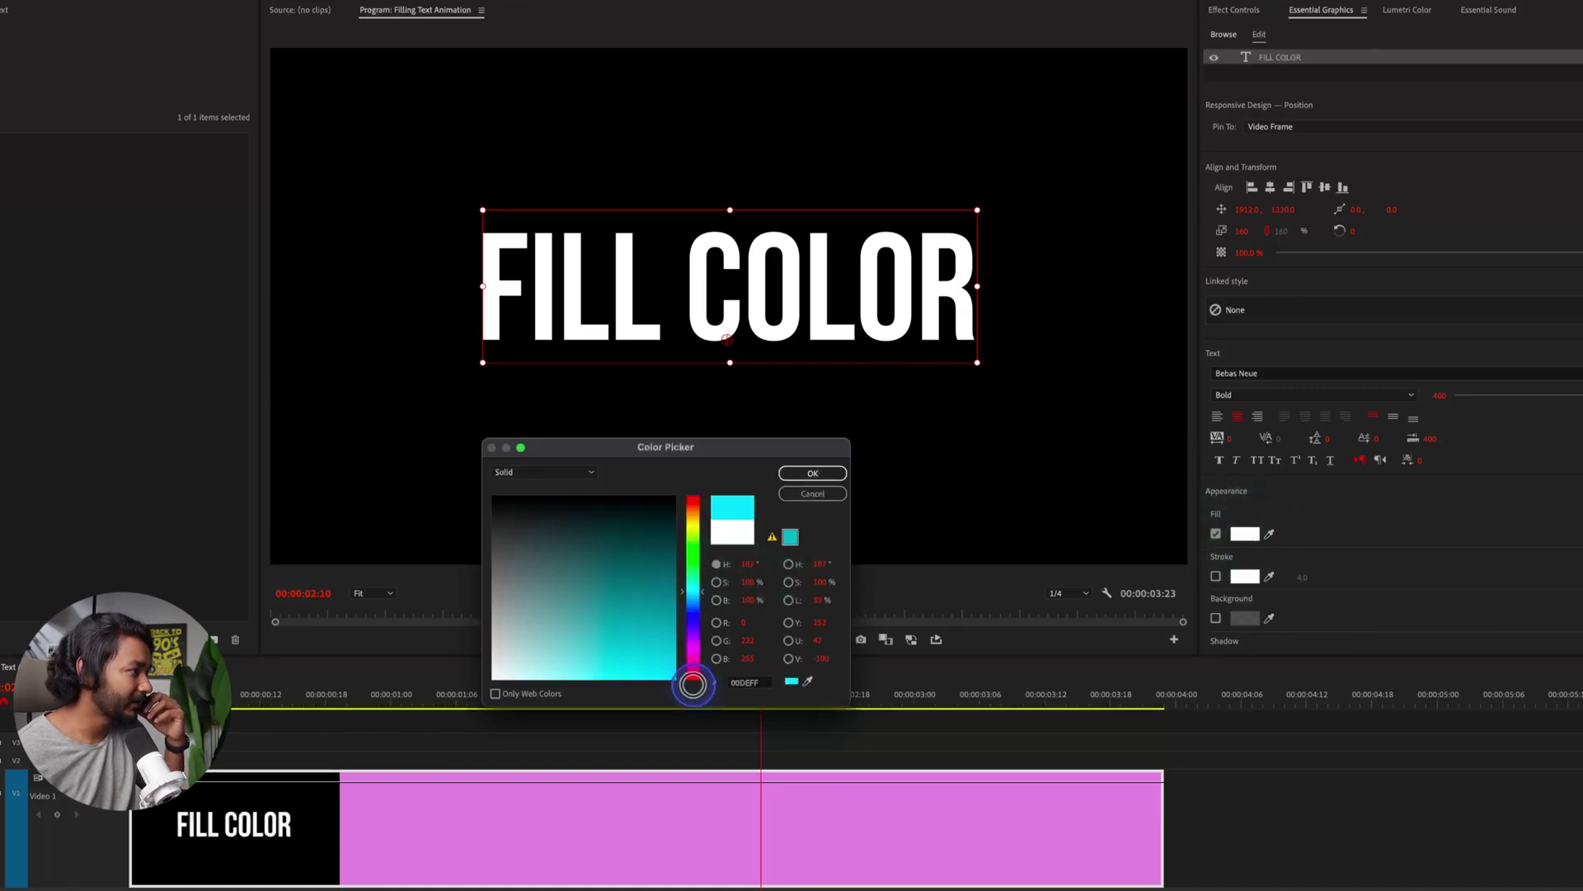
{"action": "left_click", "coordinate": [825, 475]}
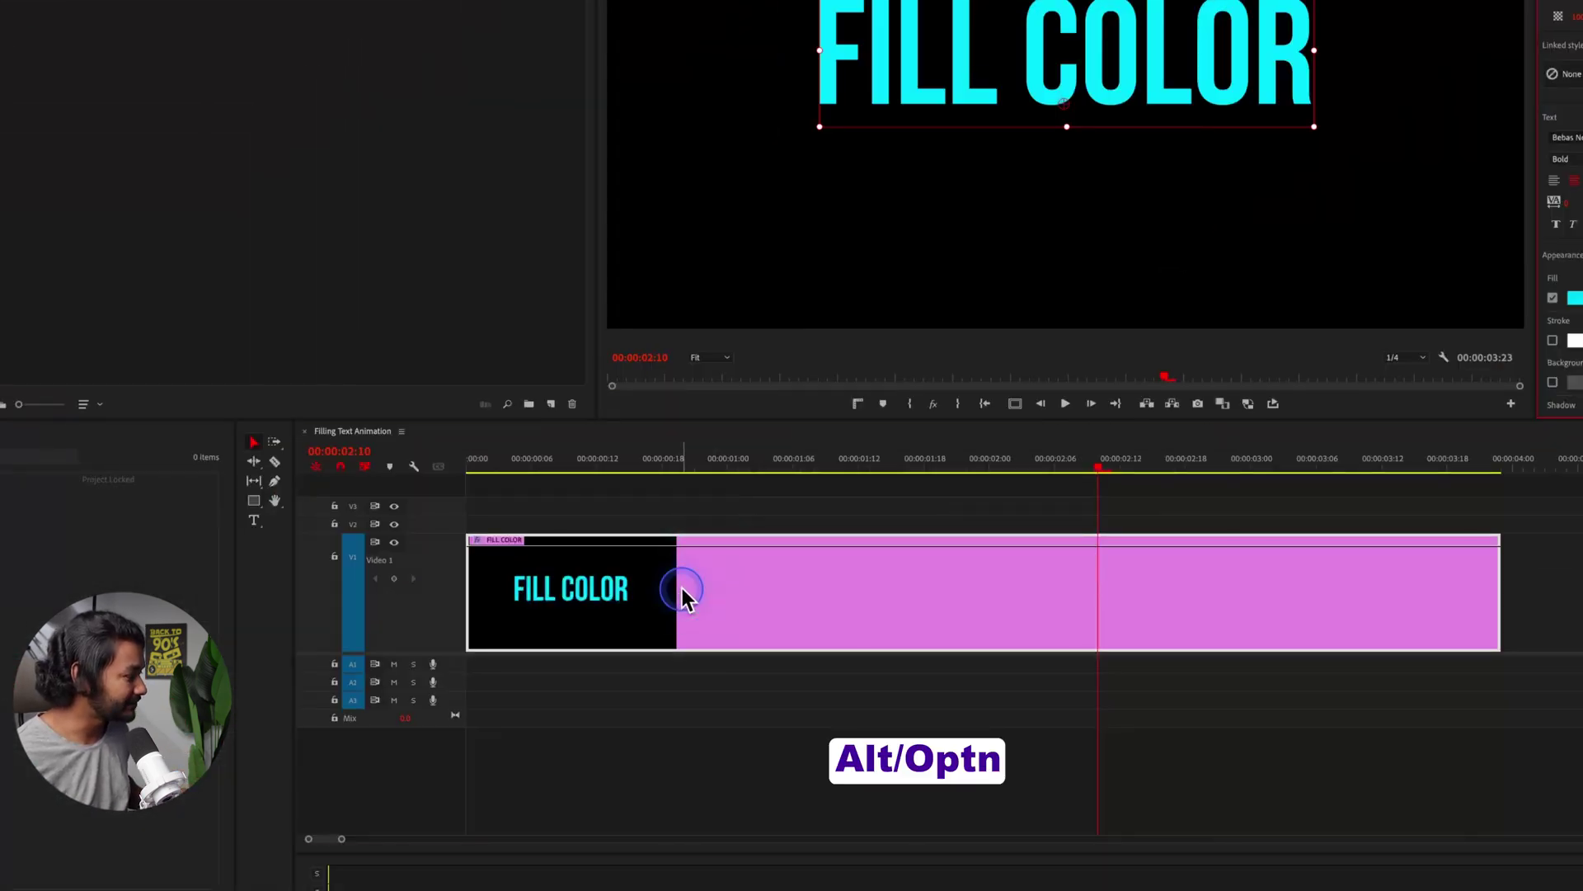
{"action": "left_click_drag", "start_coordinate": [682, 587], "coordinate": [688, 522]}
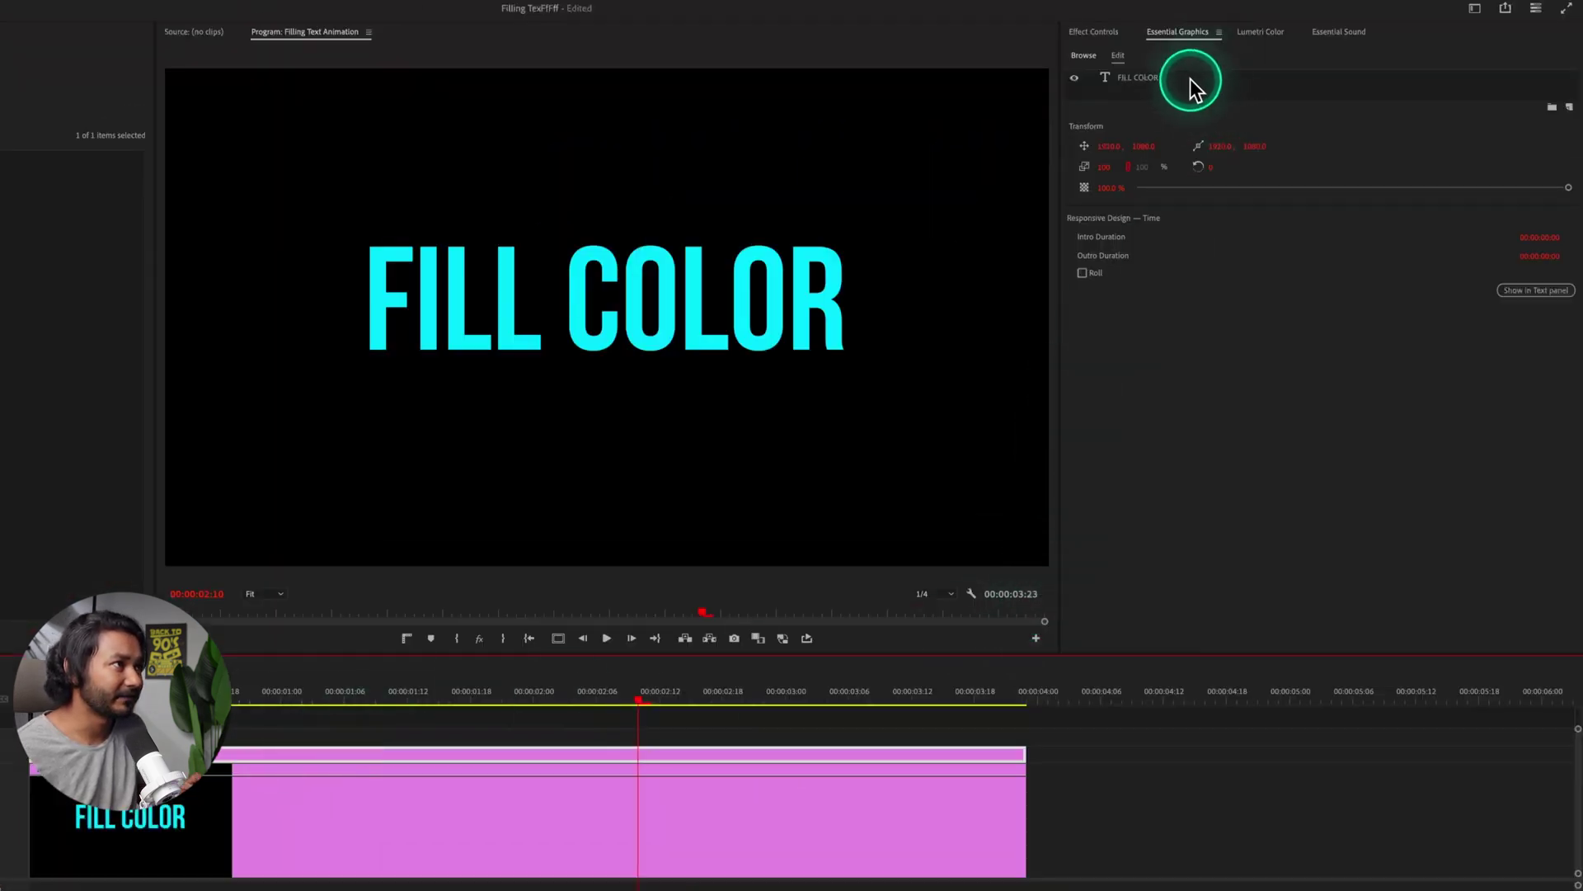
- Give the top copy's text layer a 22-point white stroke, then hide V1 to view the outline
{"action": "left_click", "coordinate": [1190, 77]}
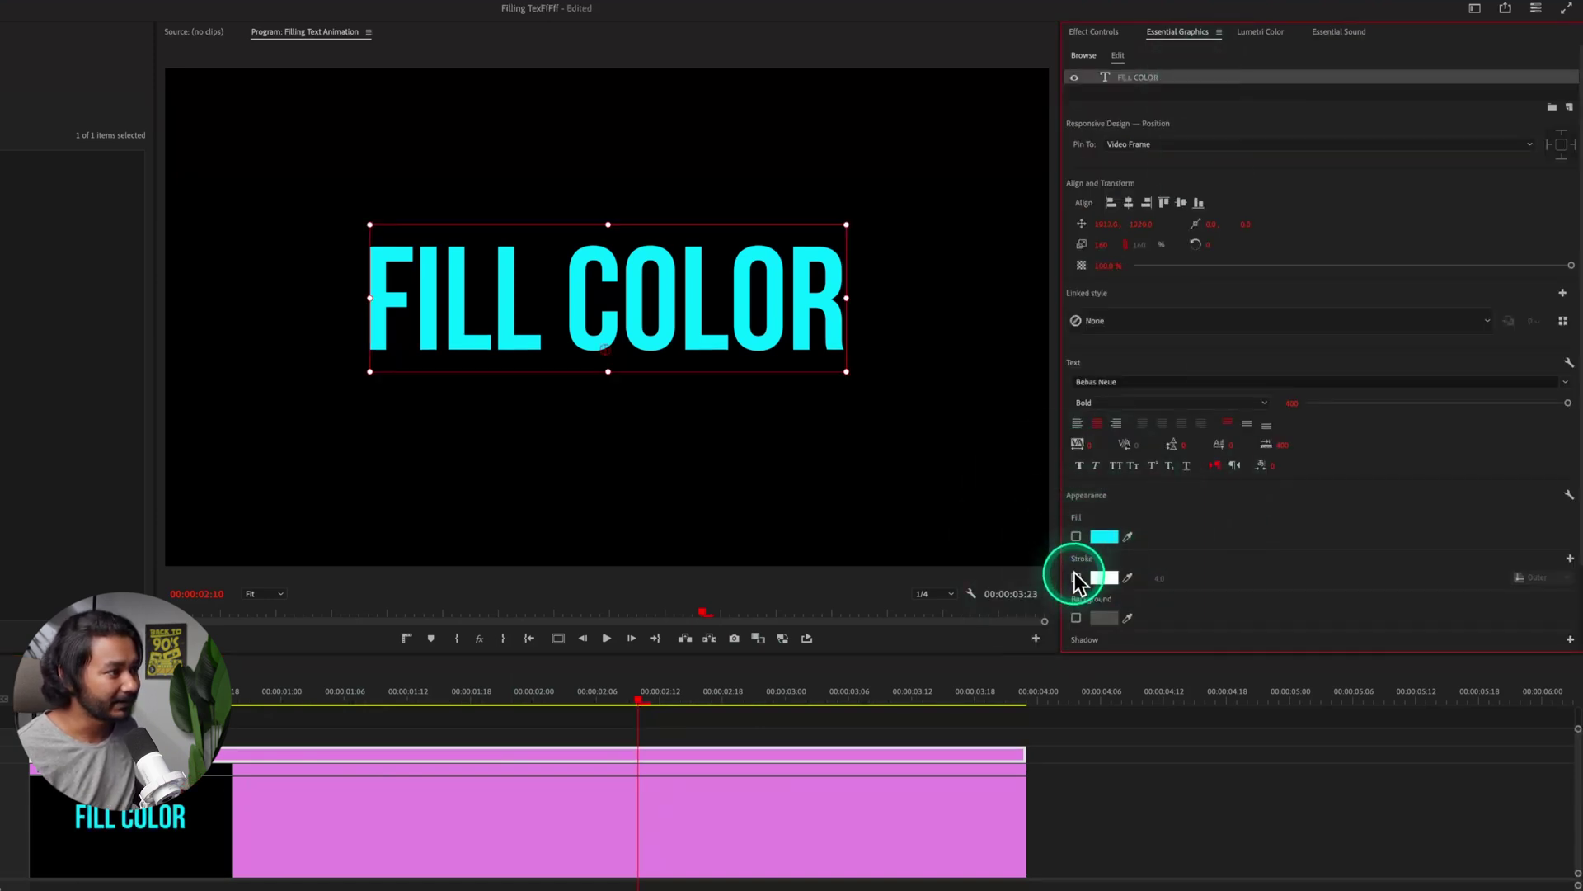
{"action": "left_click", "coordinate": [1076, 577]}
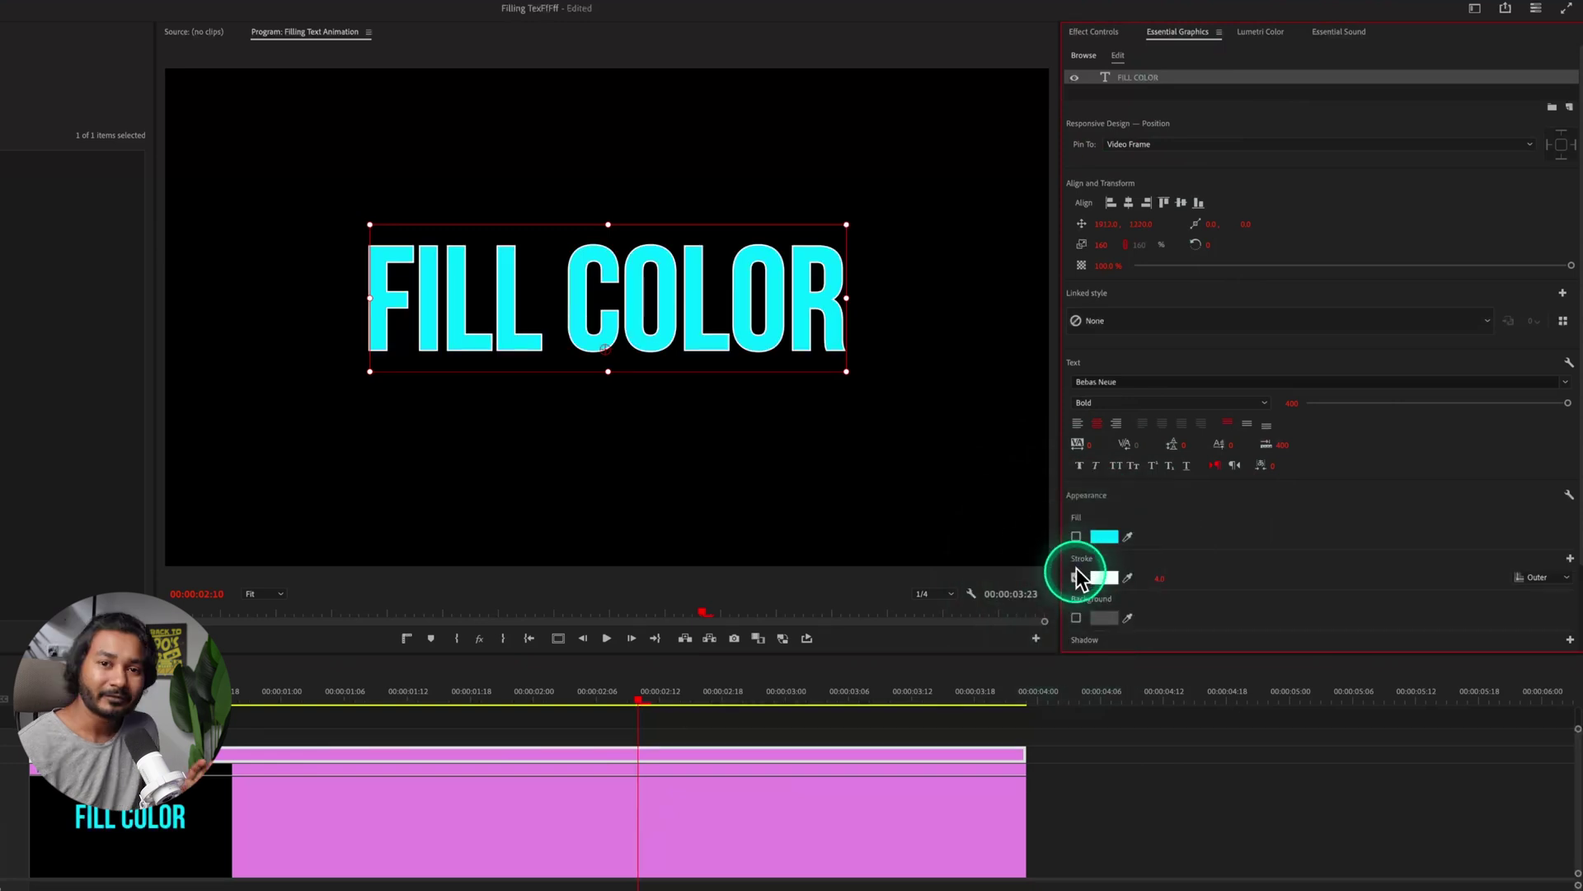
{"action": "left_click_drag", "start_coordinate": [1158, 577], "coordinate": [1163, 579]}
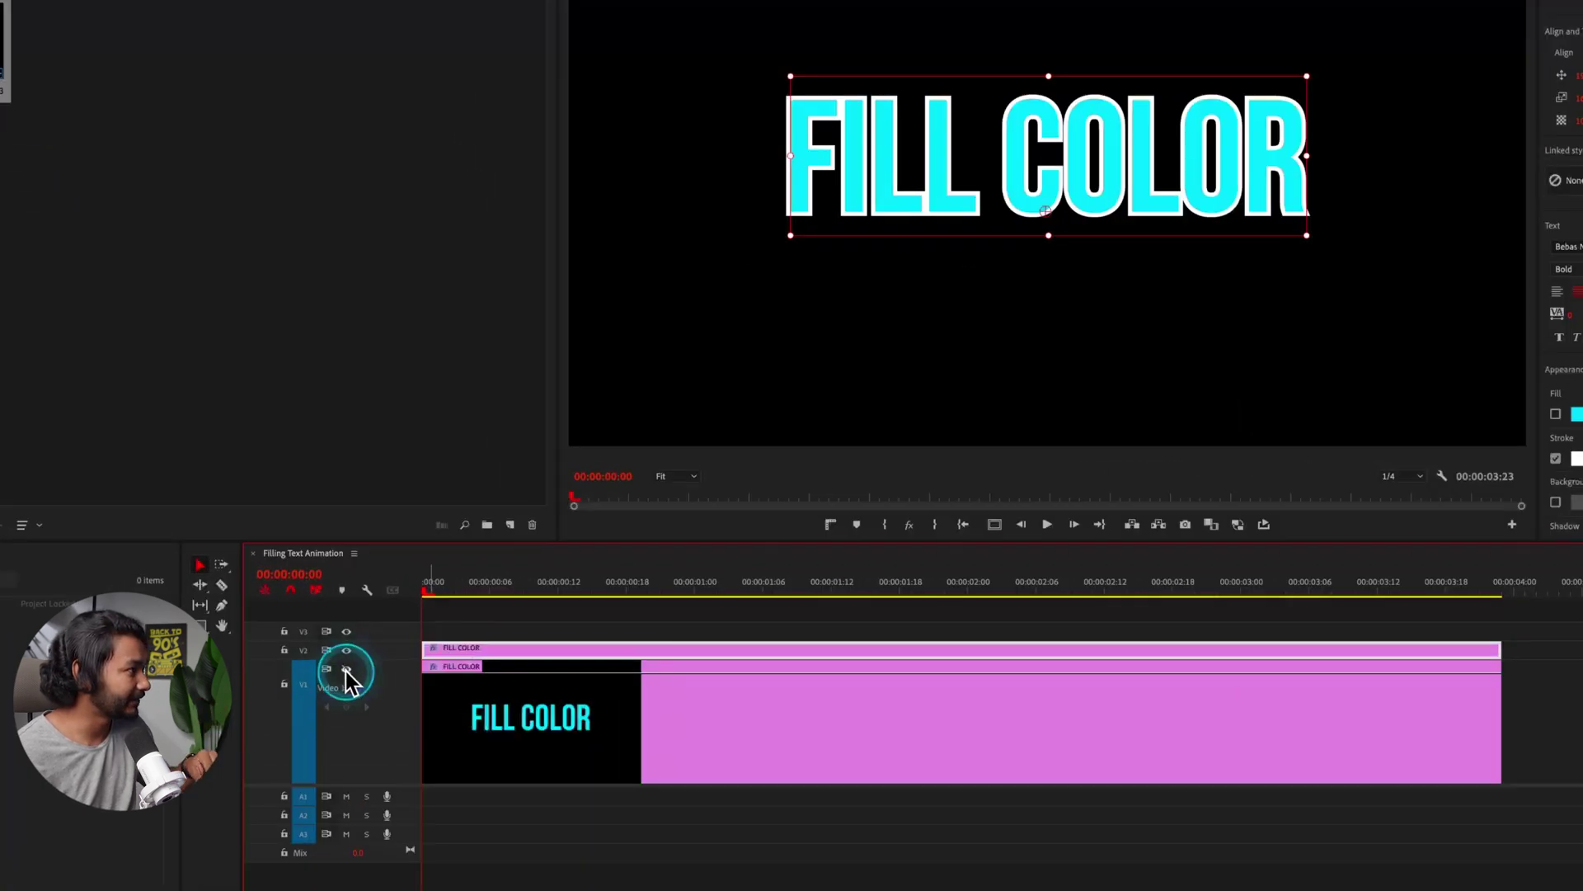
{"action": "left_click", "coordinate": [346, 669]}
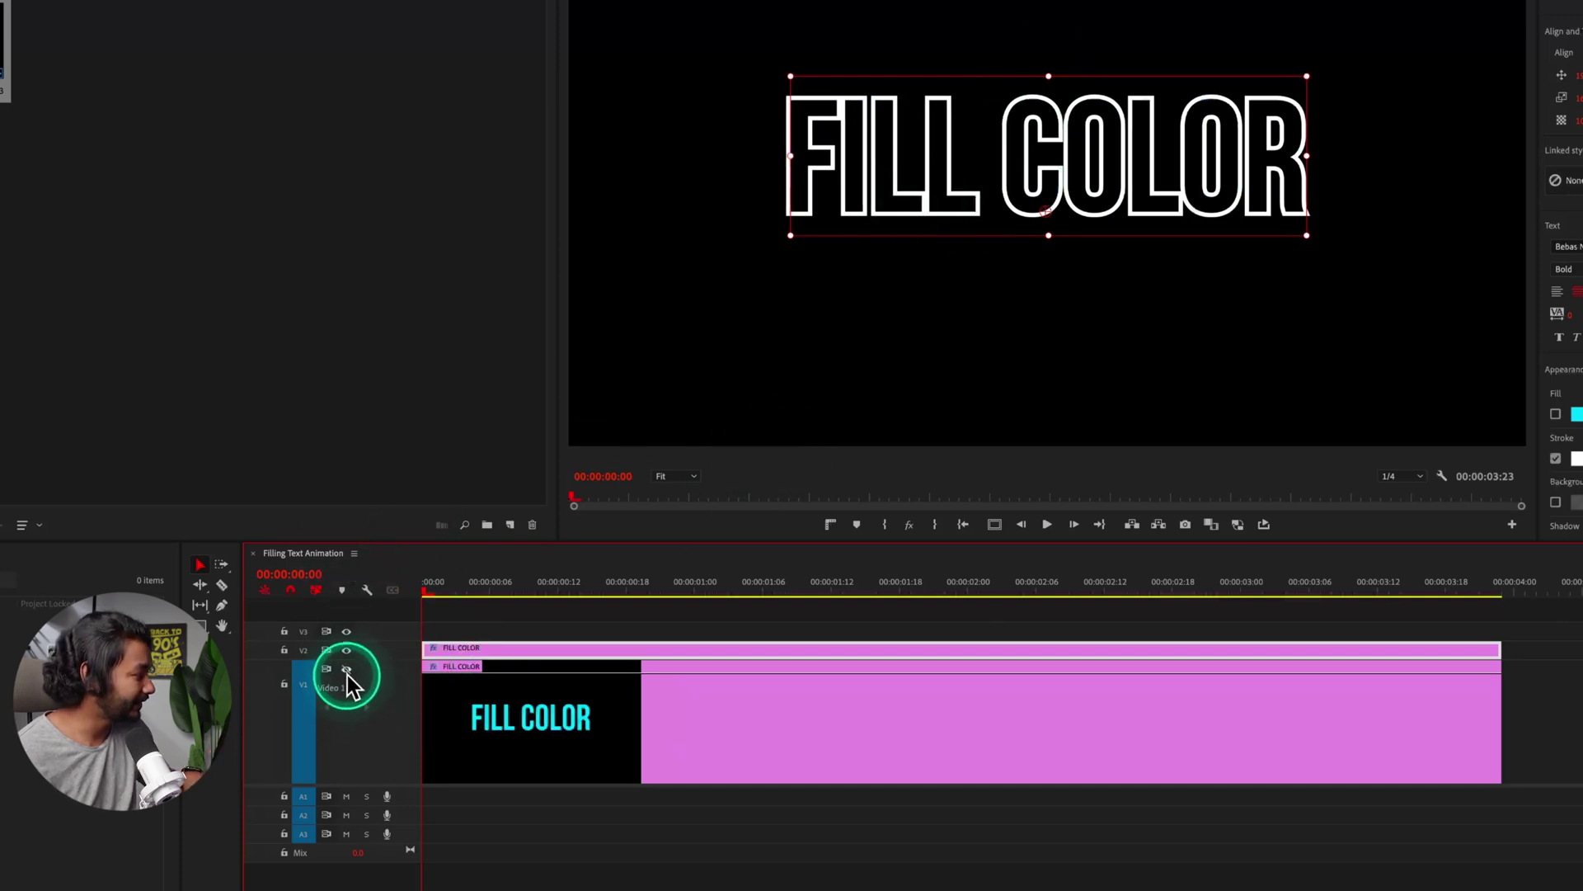
- Unhide V1, reduce the stroke width to 3.0, and select the V1 clip
{"action": "left_click", "coordinate": [348, 670]}
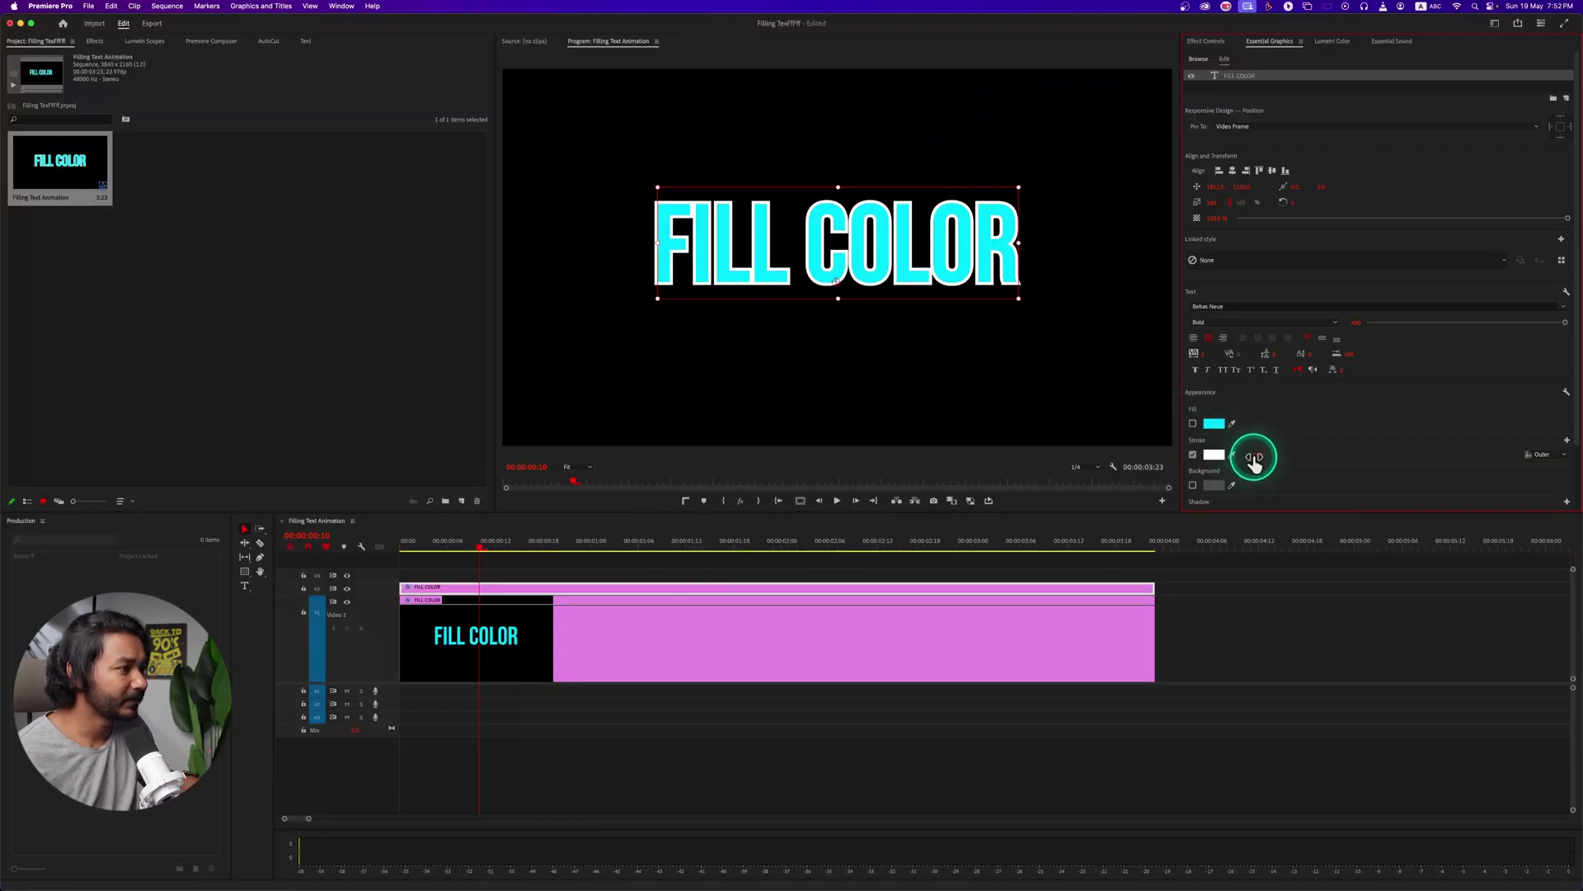
{"action": "left_click_drag", "start_coordinate": [1254, 455], "coordinate": [1255, 455]}
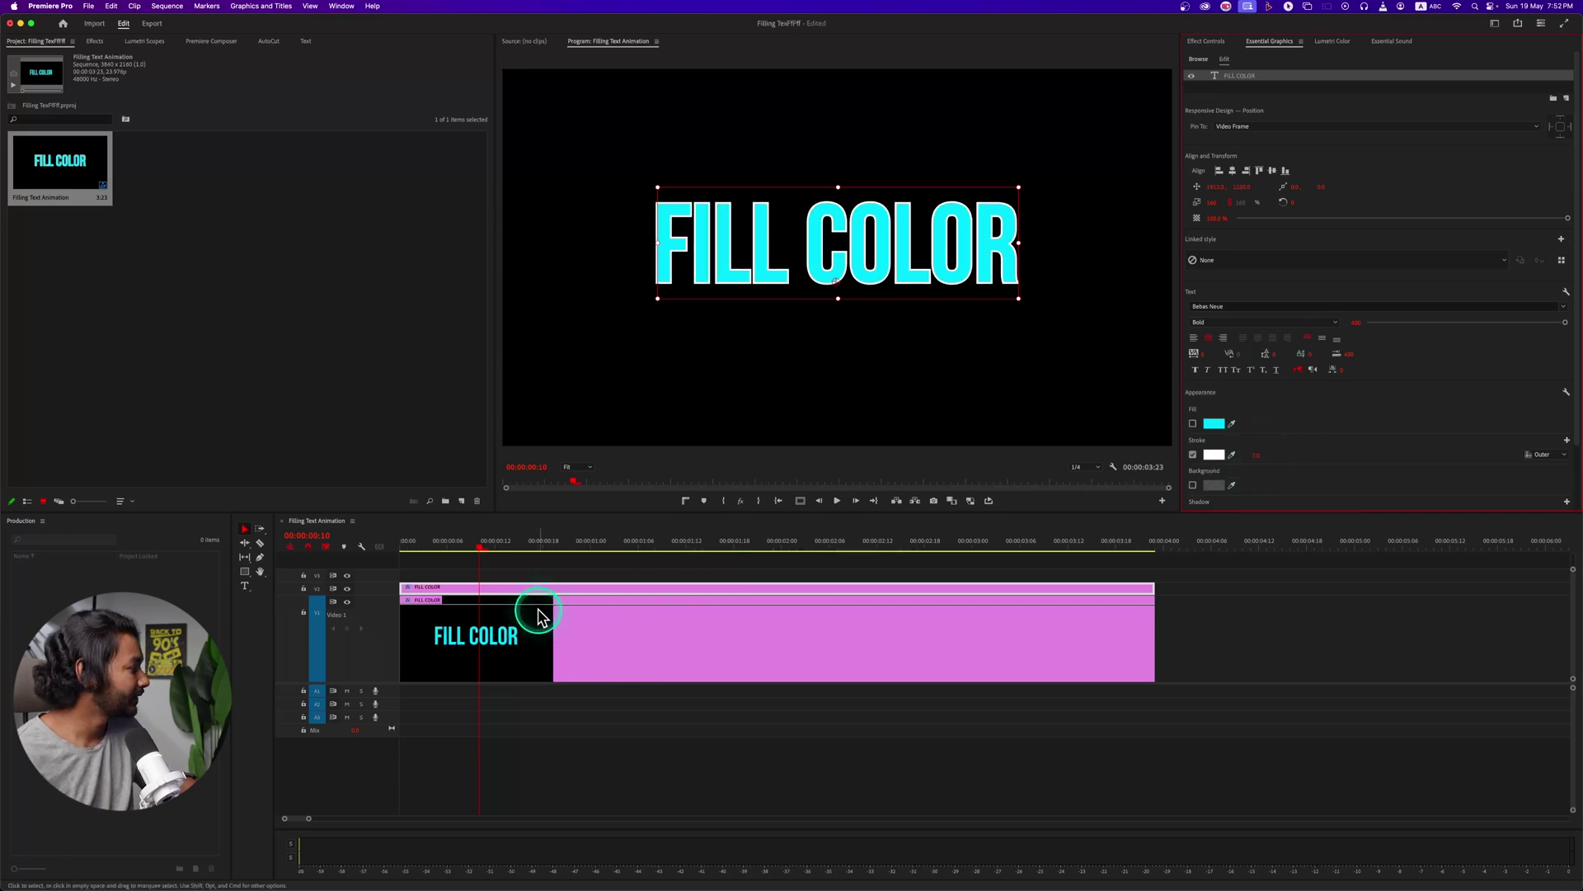
{"action": "left_click", "coordinate": [550, 643]}
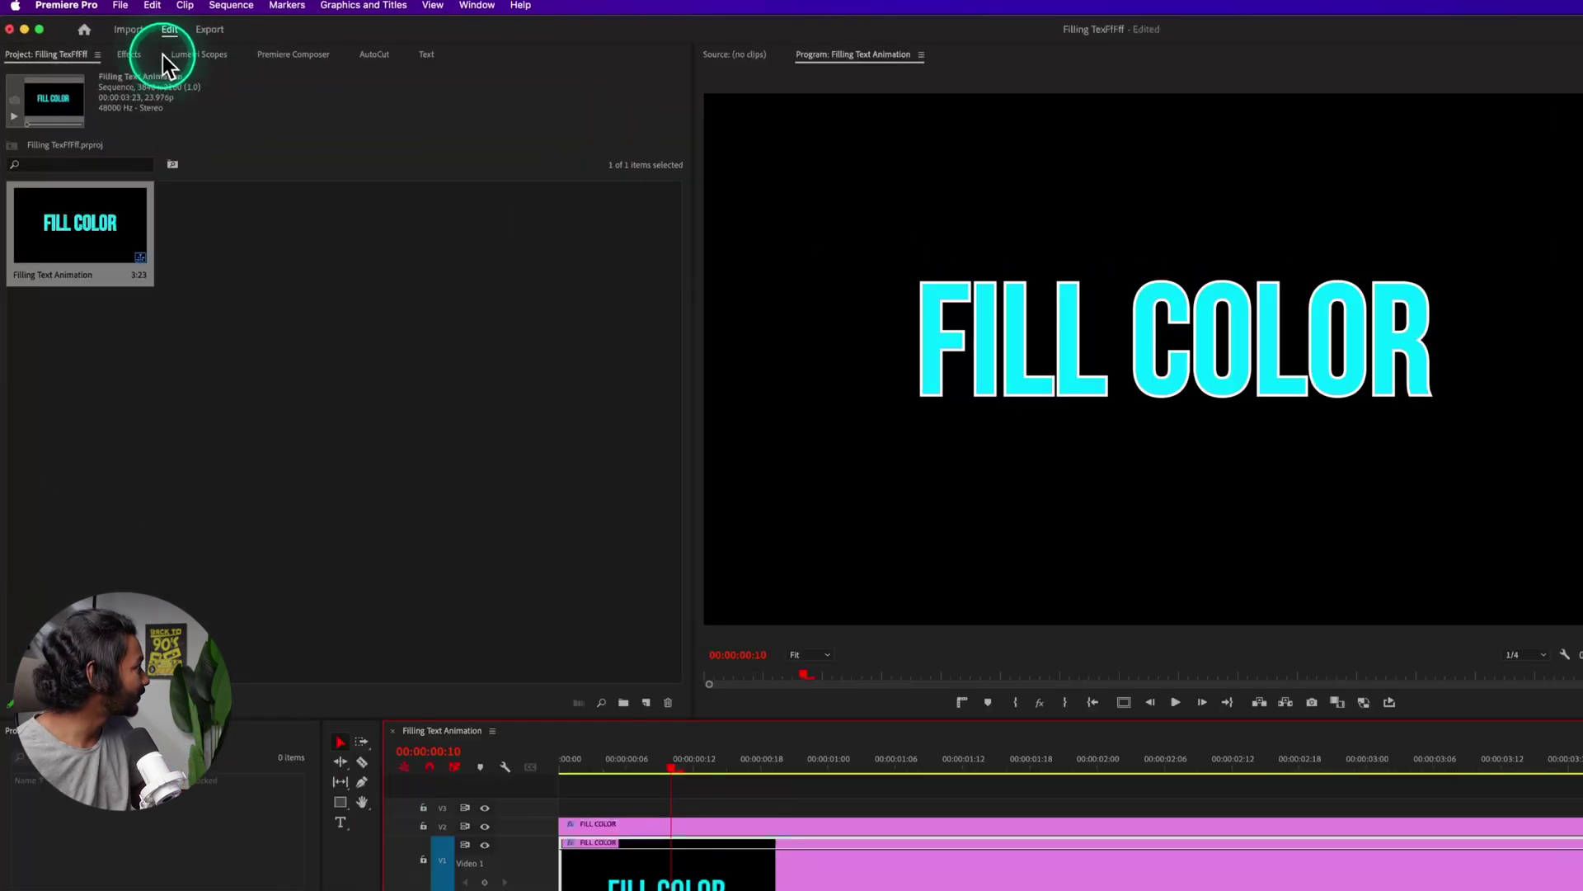
- Search the effects for 'crop' and apply Crop to the V1 FILL COLOR clip
{"action": "left_click", "coordinate": [130, 55]}
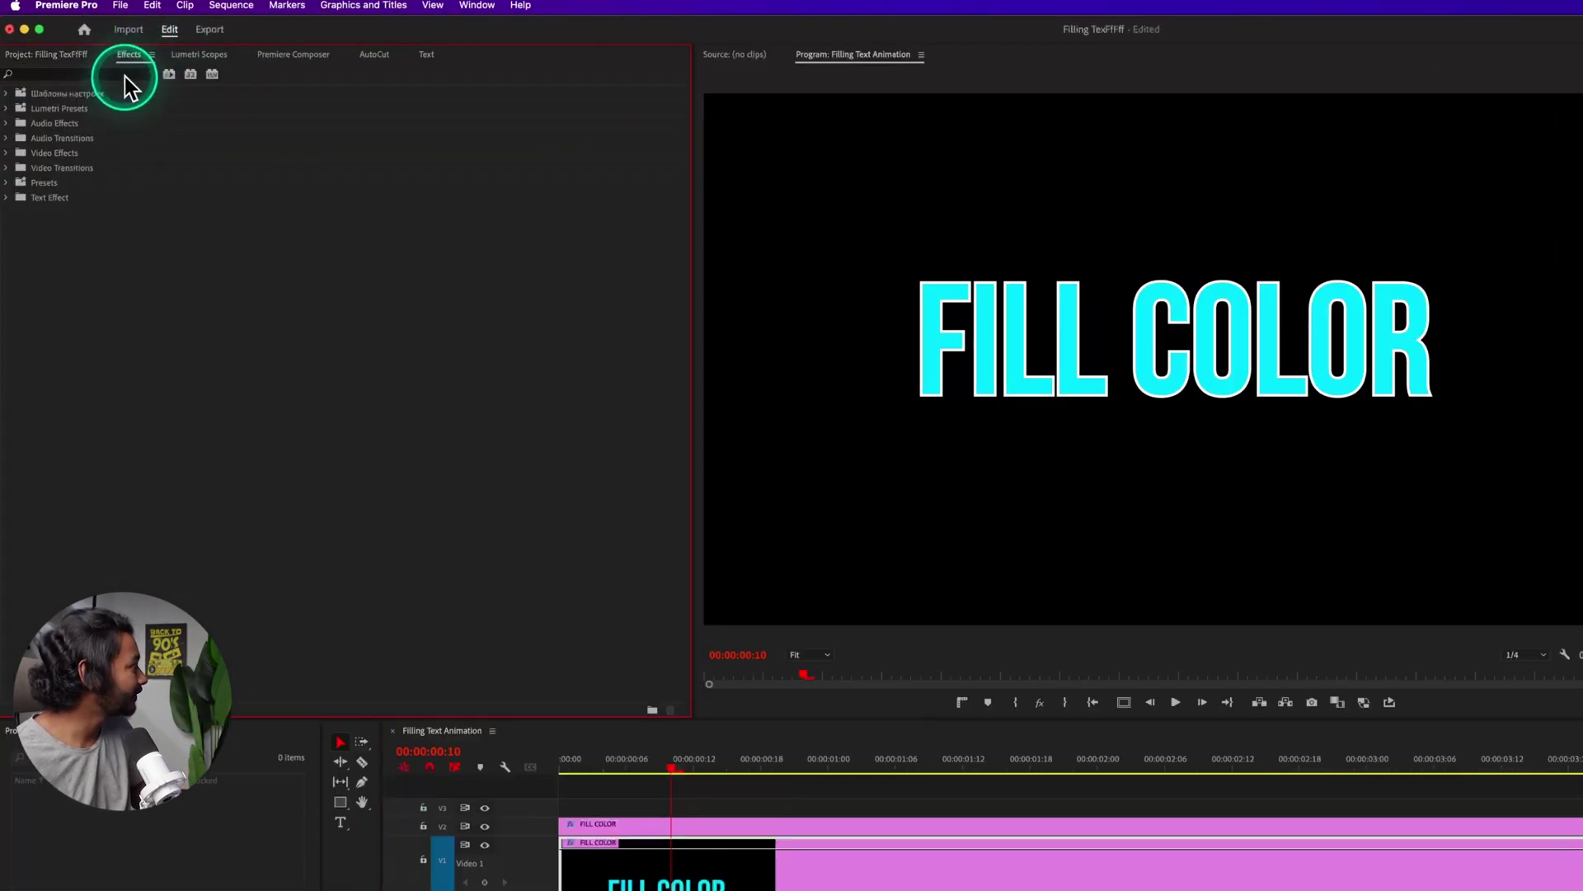
{"action": "left_click", "coordinate": [125, 75]}
{"action": "type", "text": "crop"}
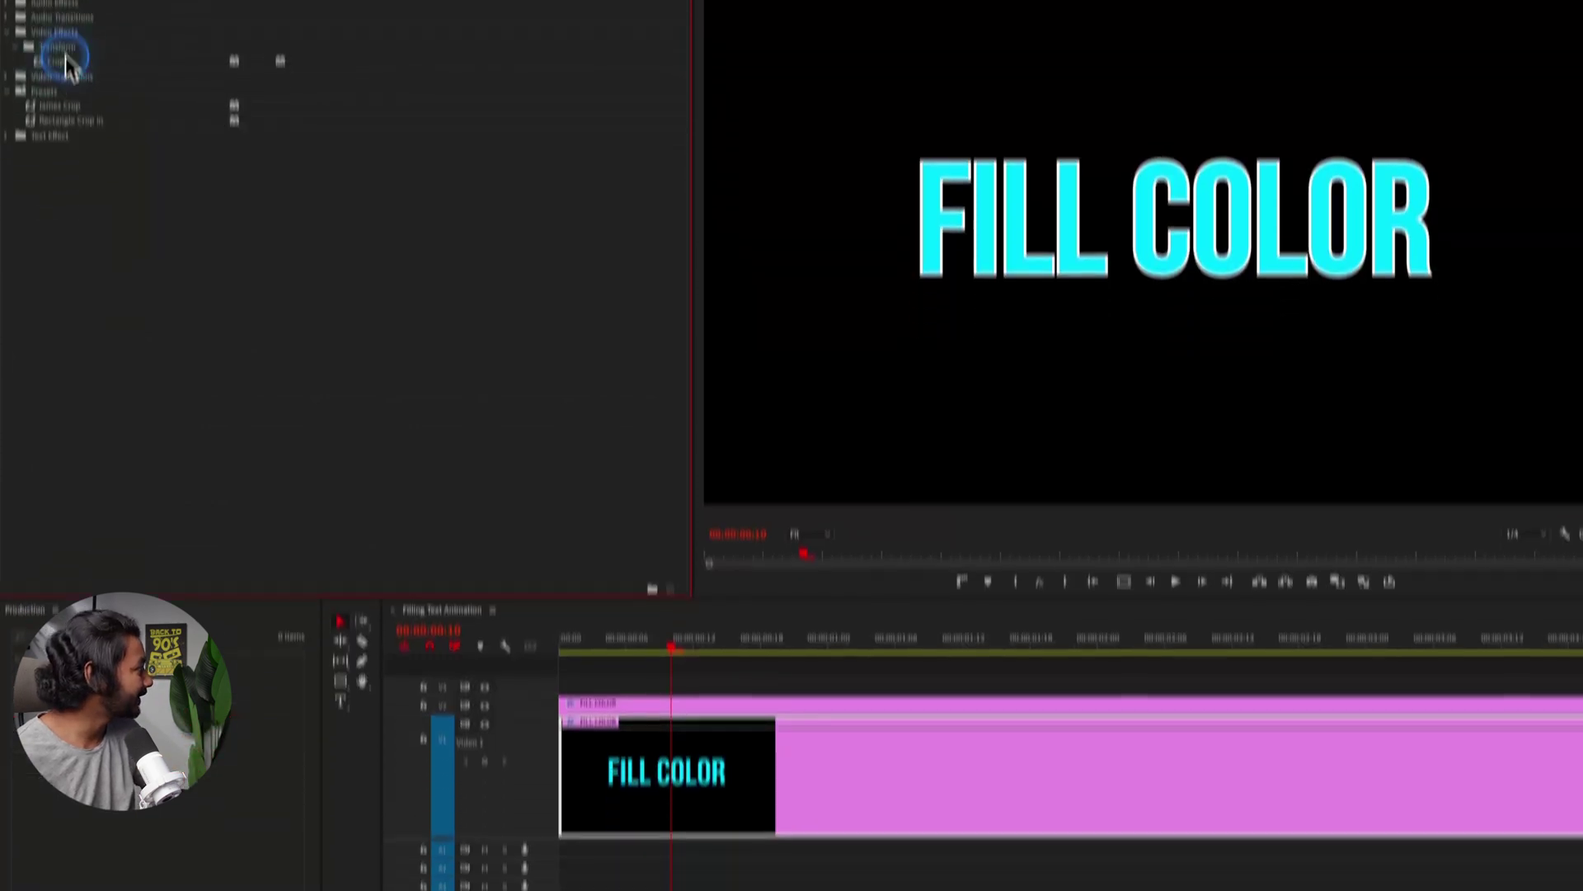
{"action": "left_click_drag", "start_coordinate": [57, 183], "coordinate": [891, 779]}
{"action": "left_click_drag", "start_coordinate": [891, 487], "coordinate": [797, 569]}
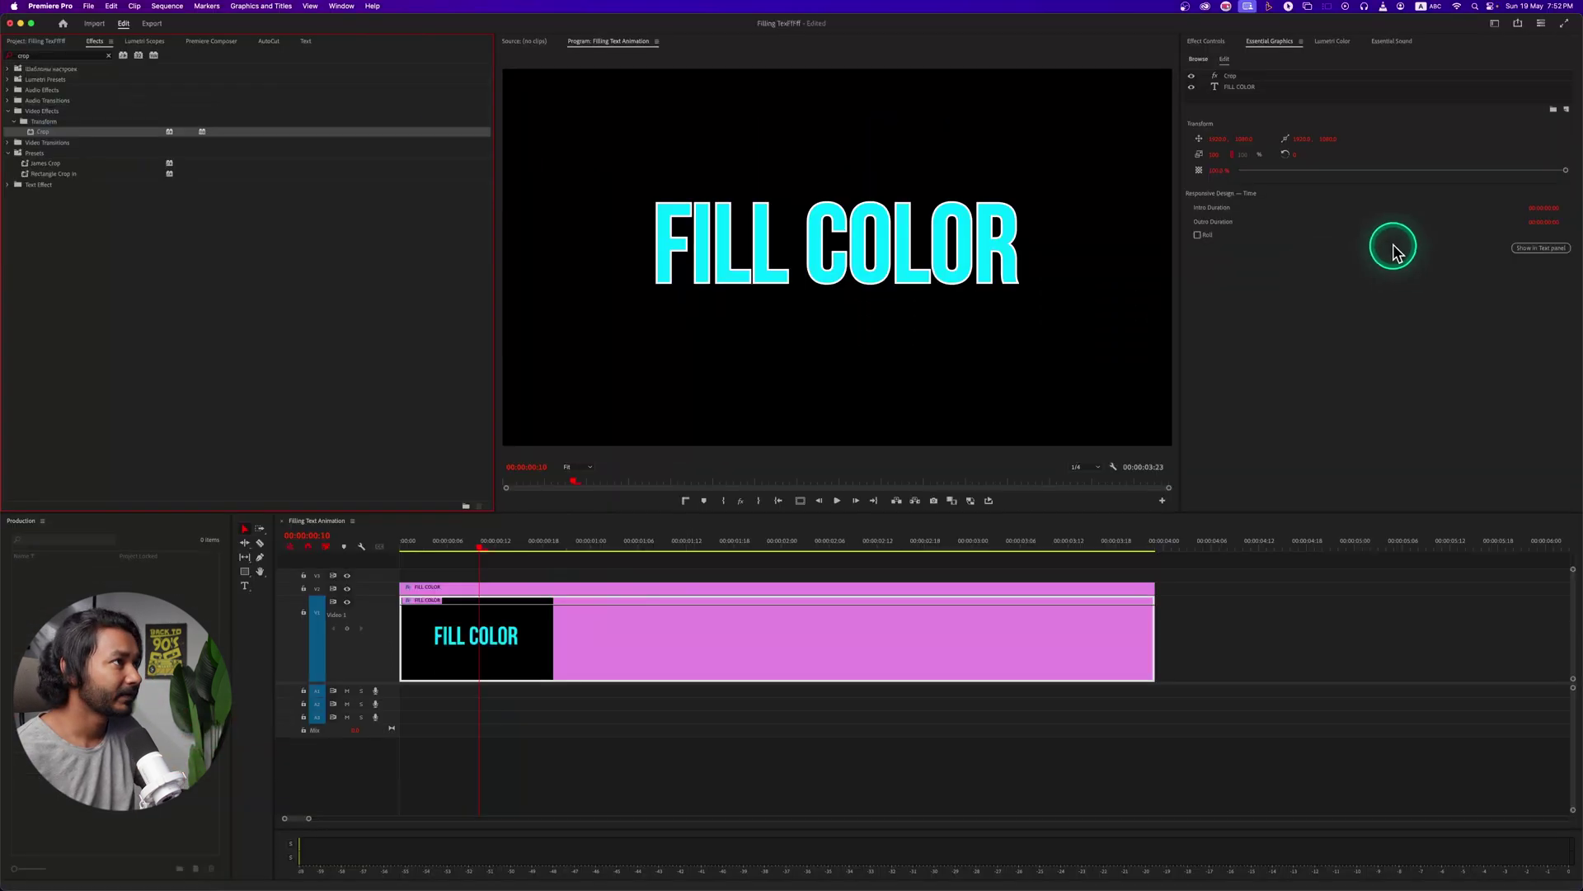
{"action": "left_click", "coordinate": [1206, 45]}
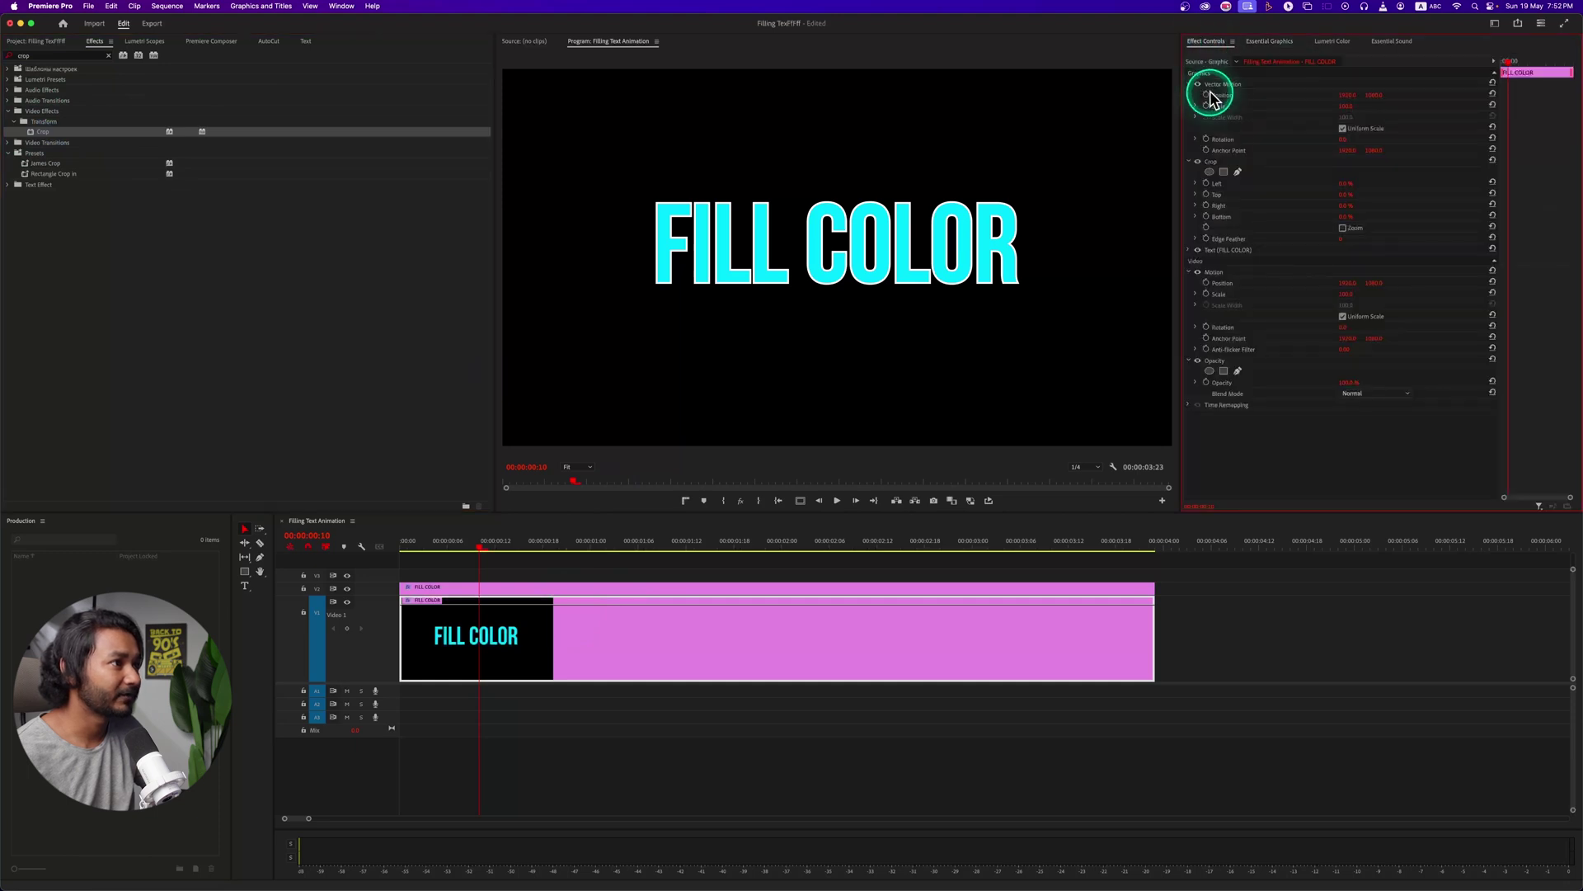
- At the clip start, crop the cyan fill to Crop Right 84.6% and keyframe it
{"action": "left_click", "coordinate": [1221, 159]}
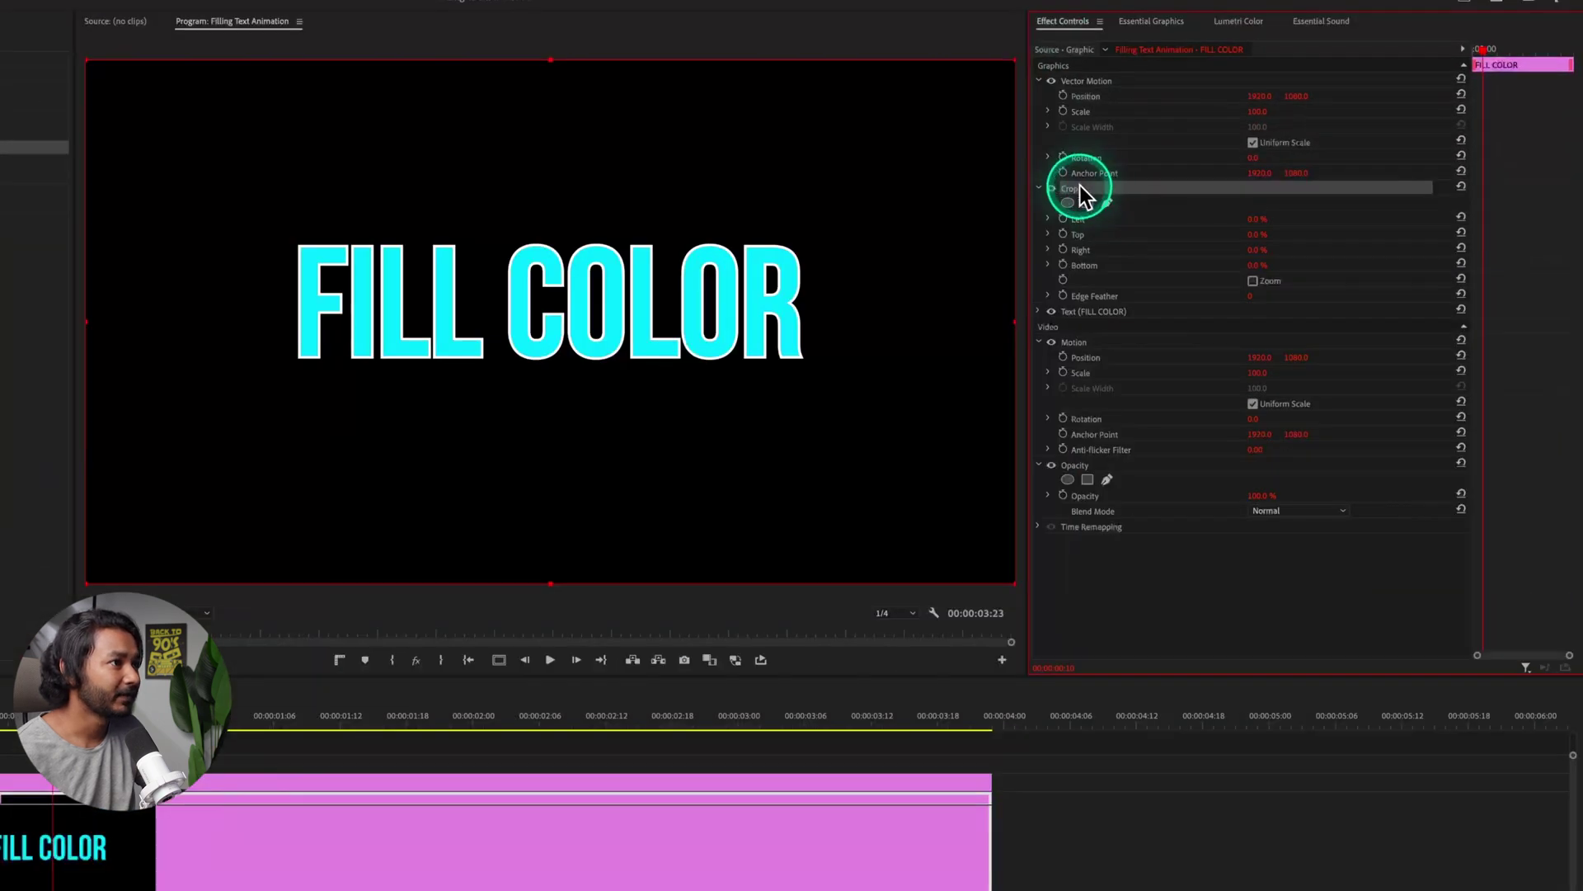
{"action": "left_click_drag", "start_coordinate": [1518, 52], "coordinate": [1439, 79]}
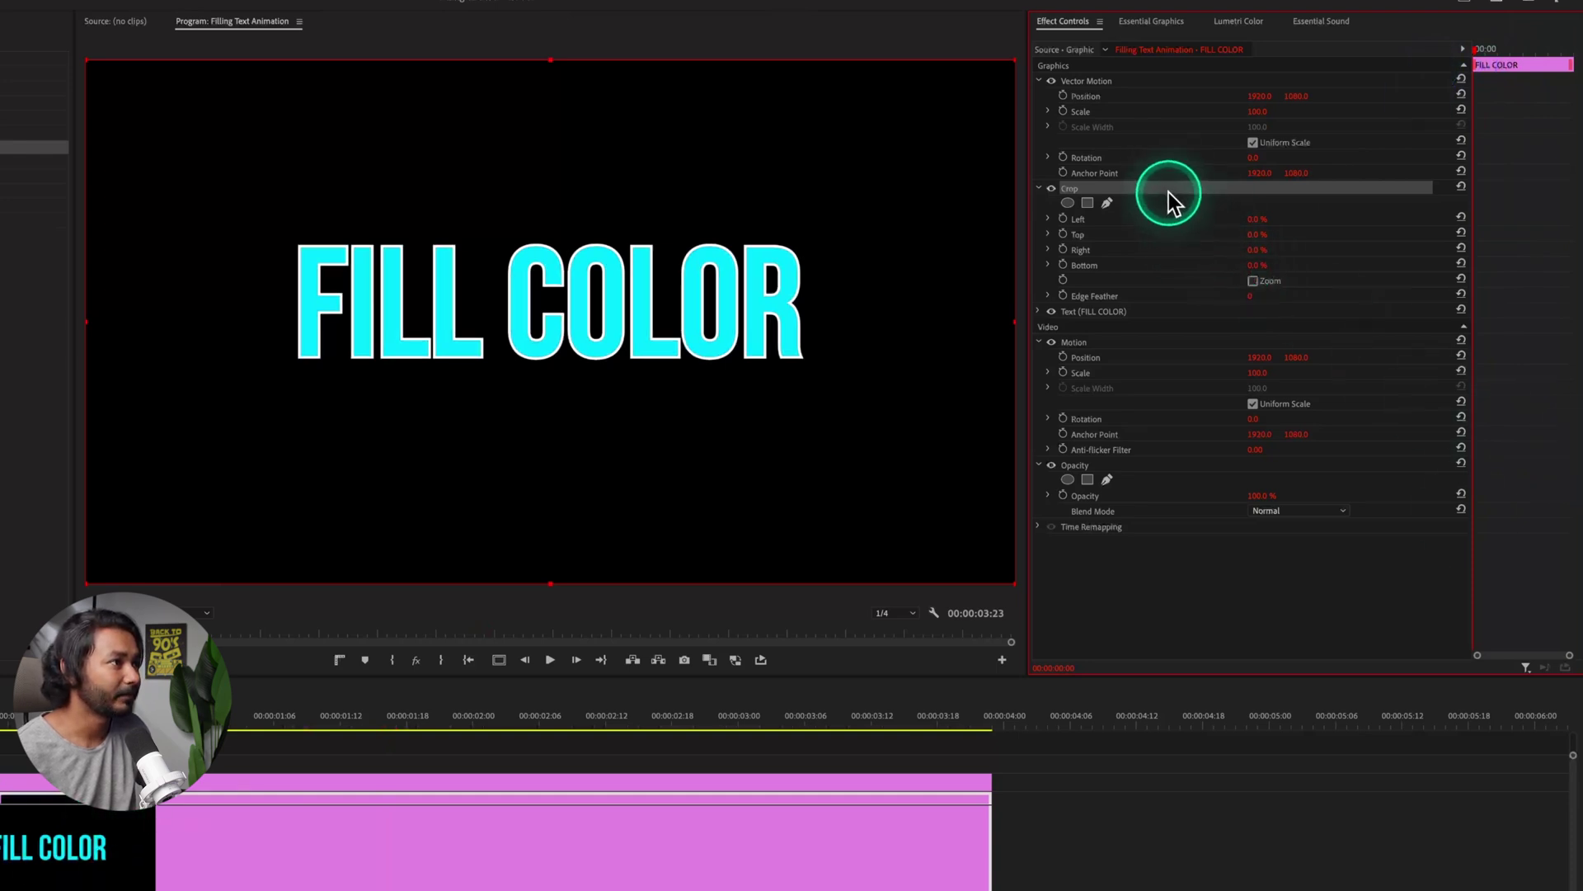
{"action": "left_click_drag", "start_coordinate": [1014, 320], "coordinate": [227, 387]}
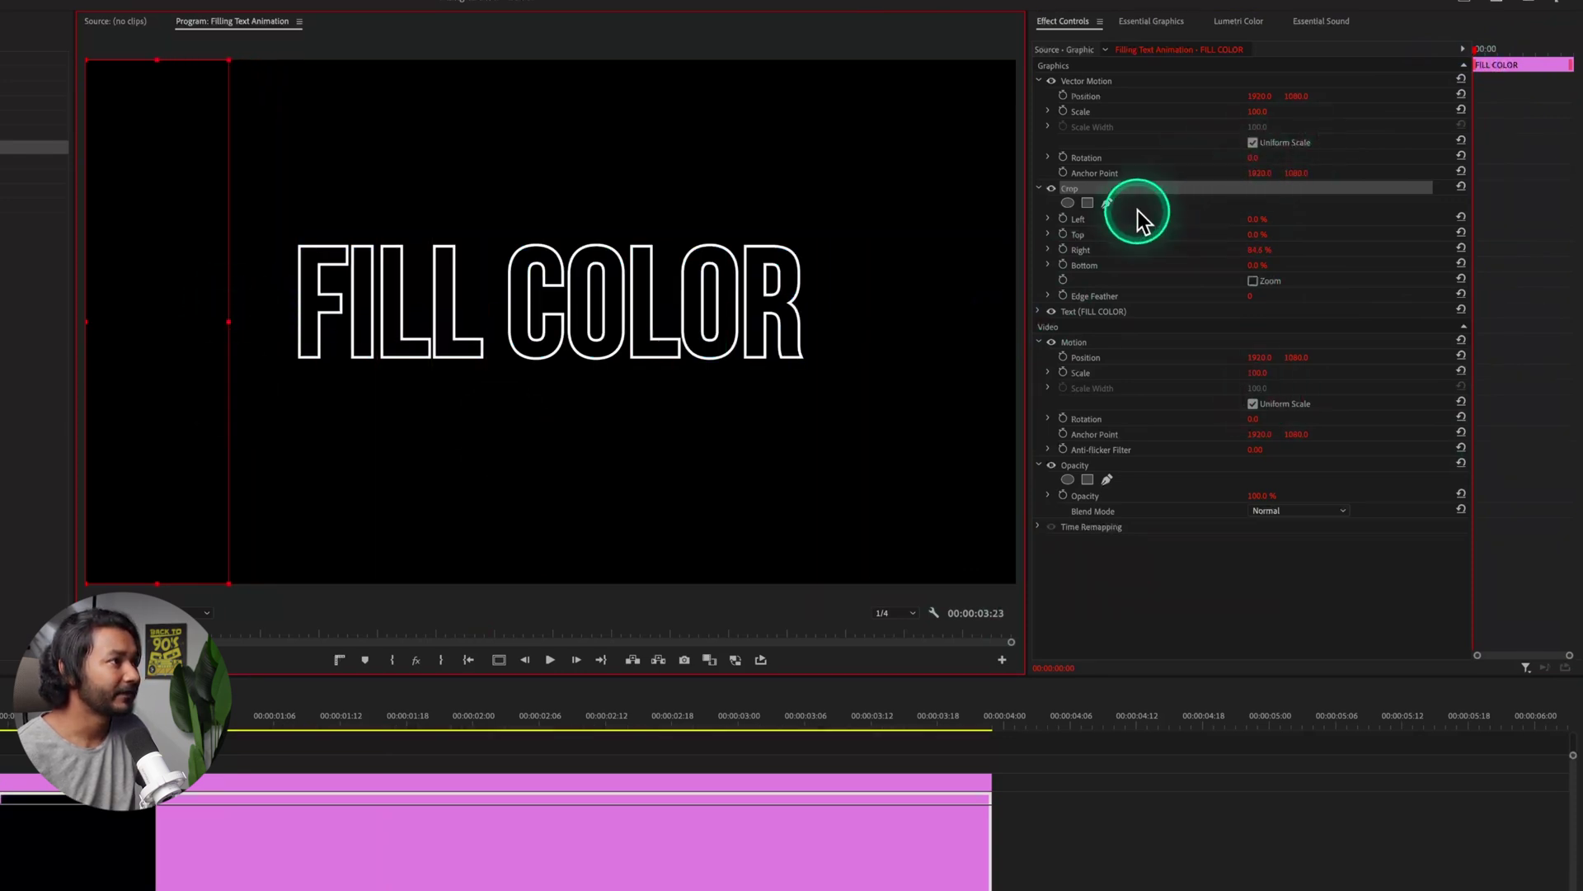
{"action": "left_click", "coordinate": [1062, 249]}
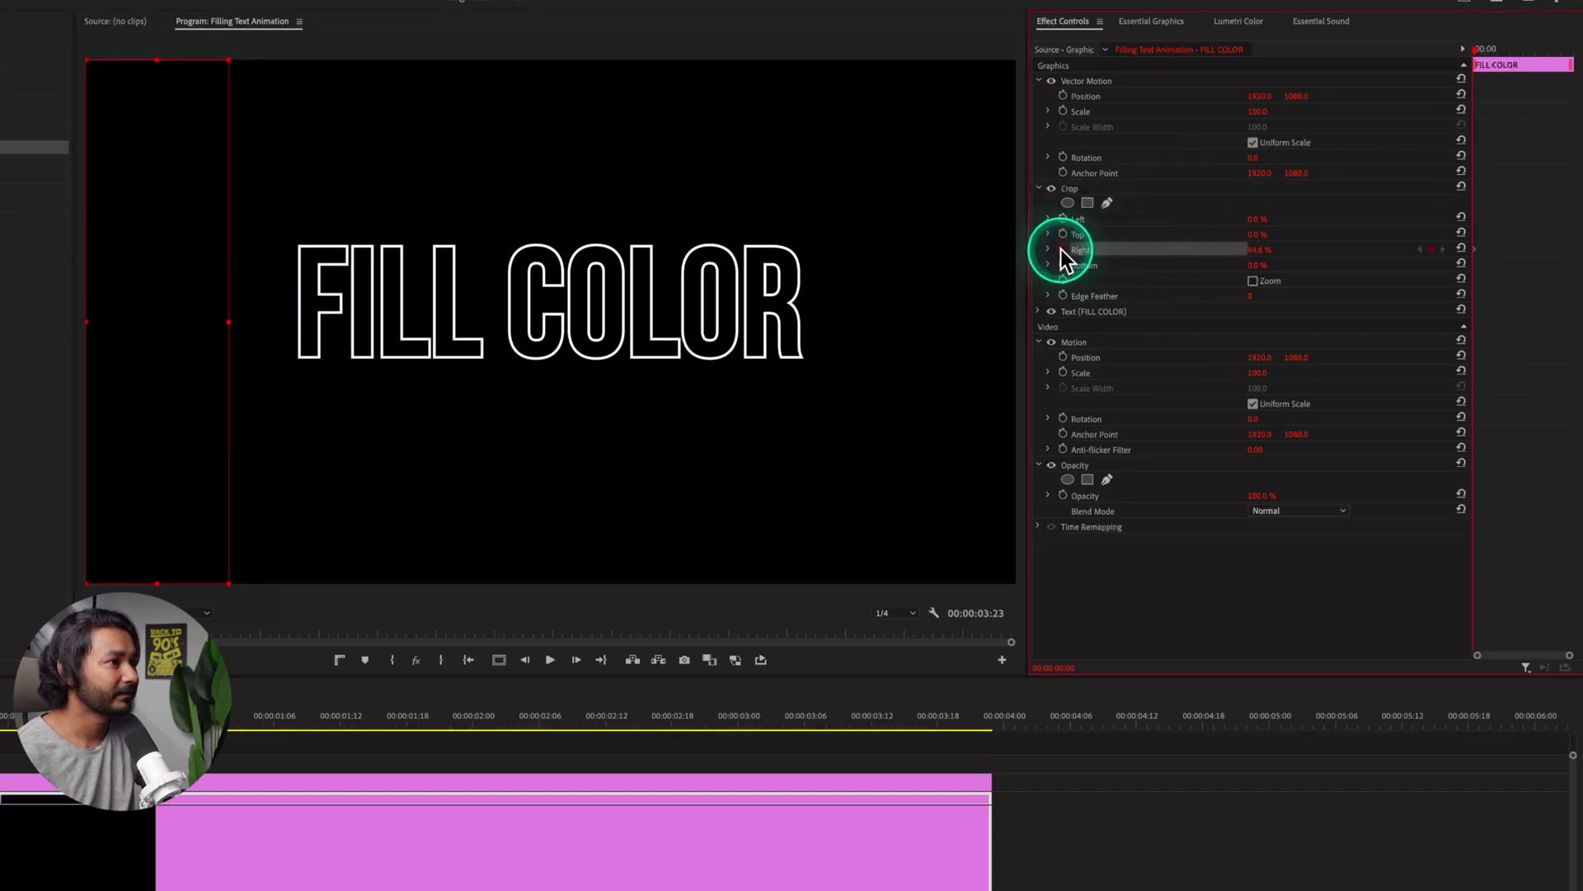
- At 00:00:02:19, keyframe Crop Right at 0.0%, then nudge that keyframe slightly earlier
{"action": "left_click_drag", "start_coordinate": [1497, 55], "coordinate": [1542, 64]}
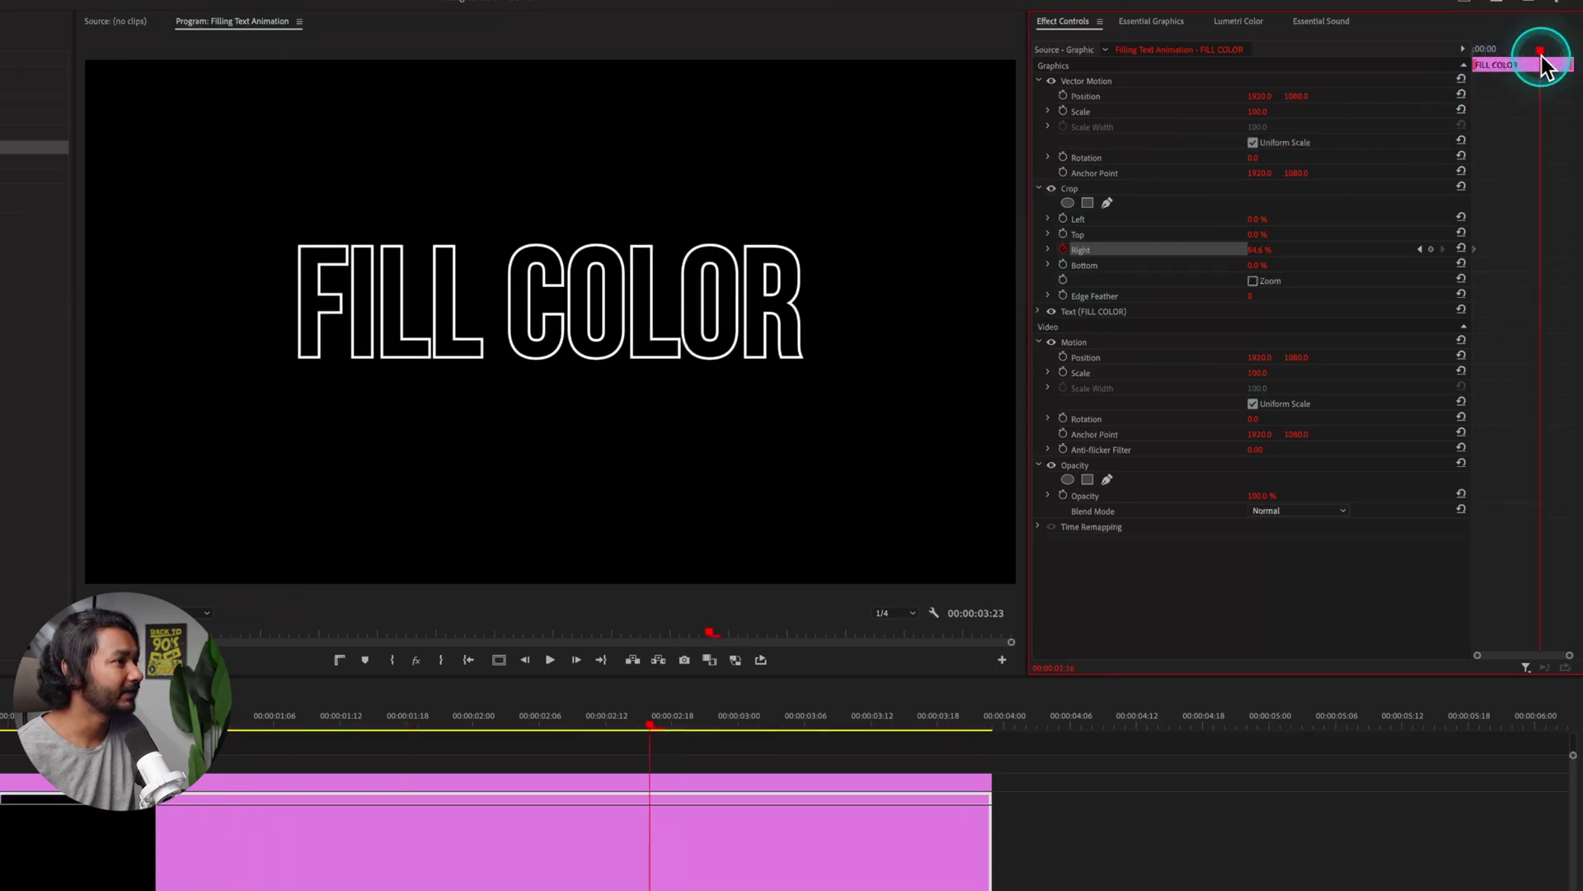
{"action": "left_click", "coordinate": [1093, 190]}
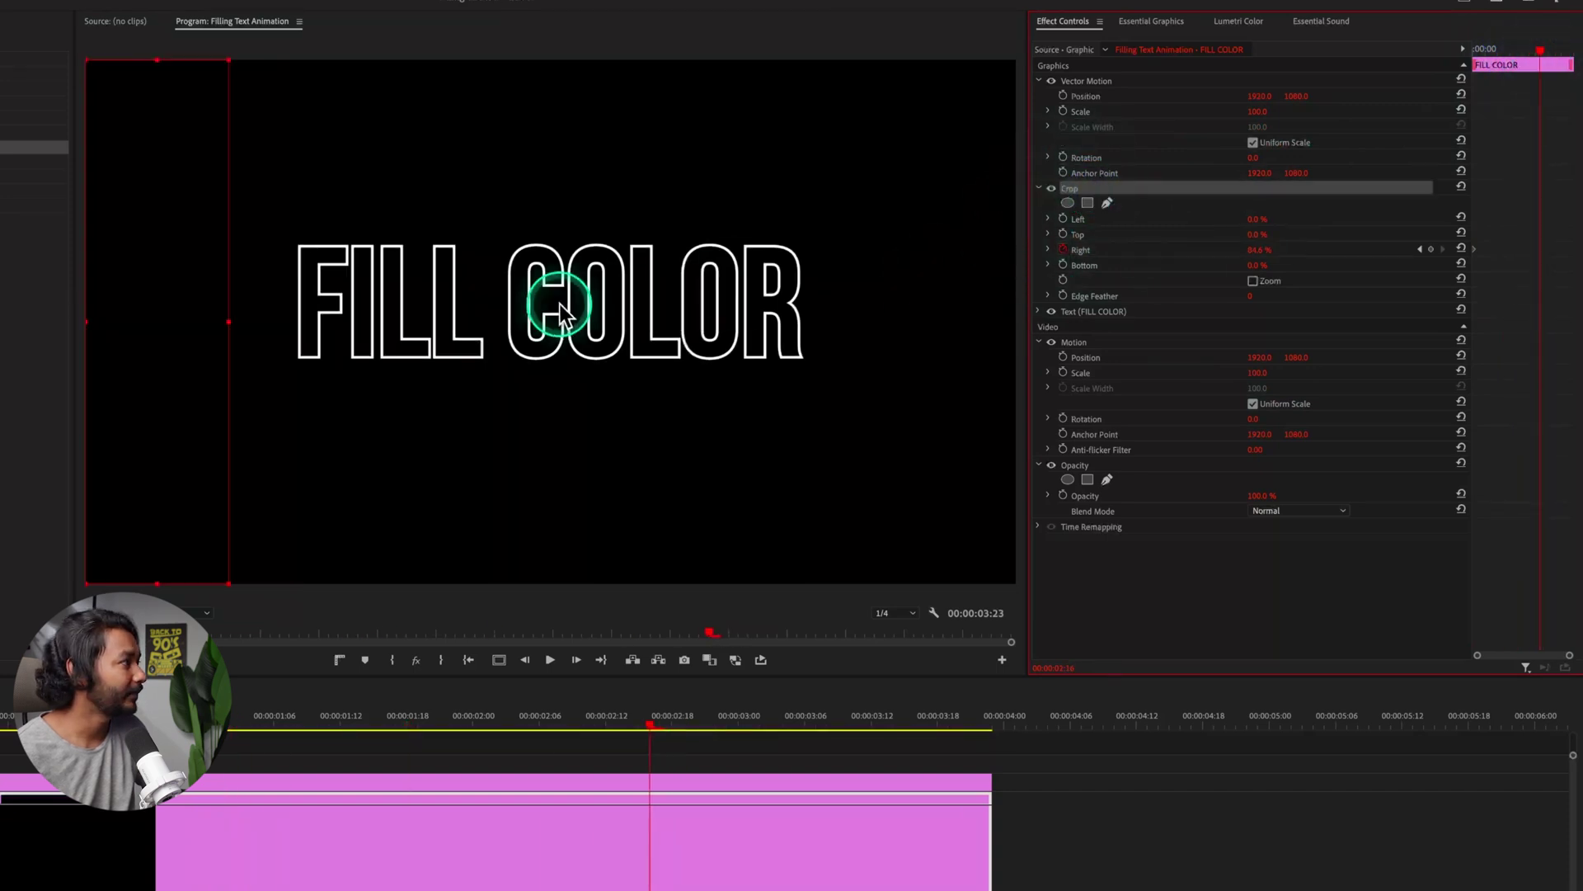
{"action": "left_click_drag", "start_coordinate": [228, 321], "coordinate": [1040, 272]}
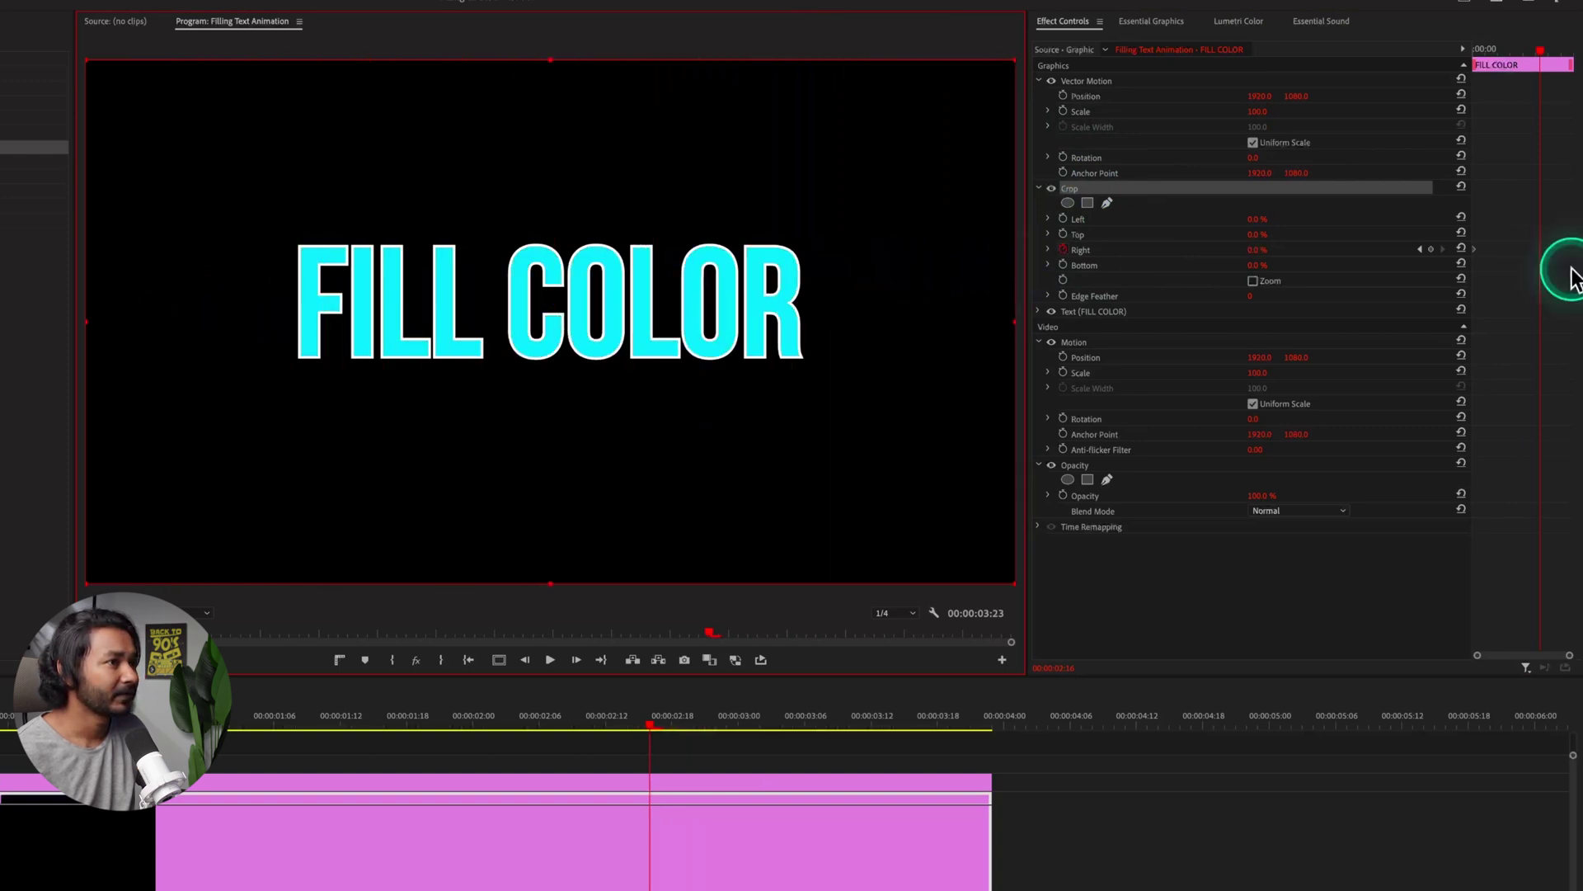
{"action": "left_click", "coordinate": [1475, 237]}
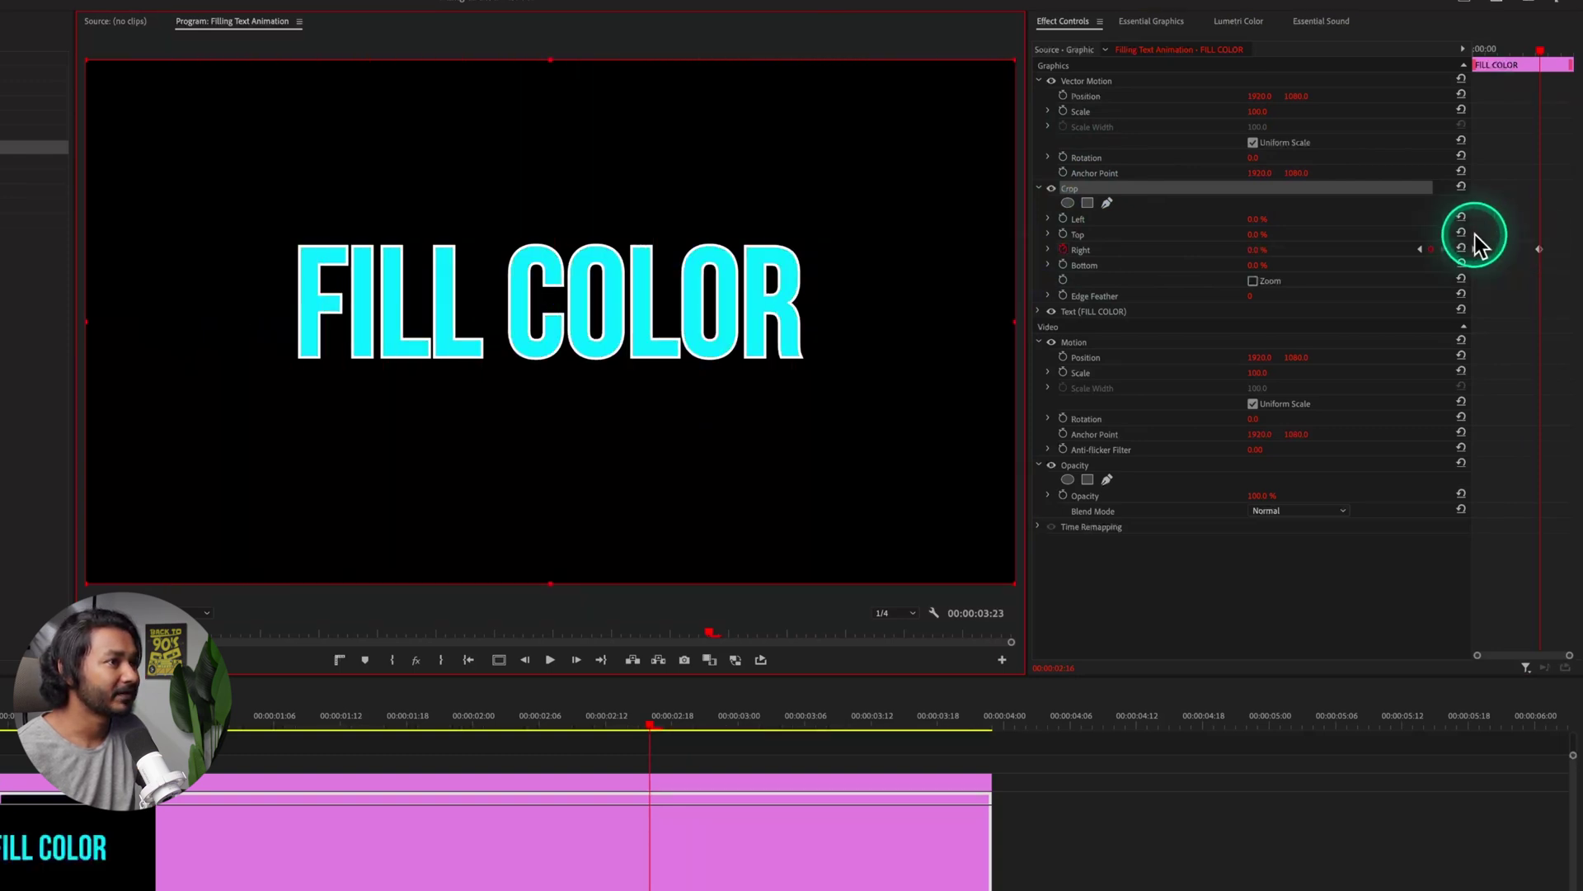
{"action": "left_click", "coordinate": [1542, 258]}
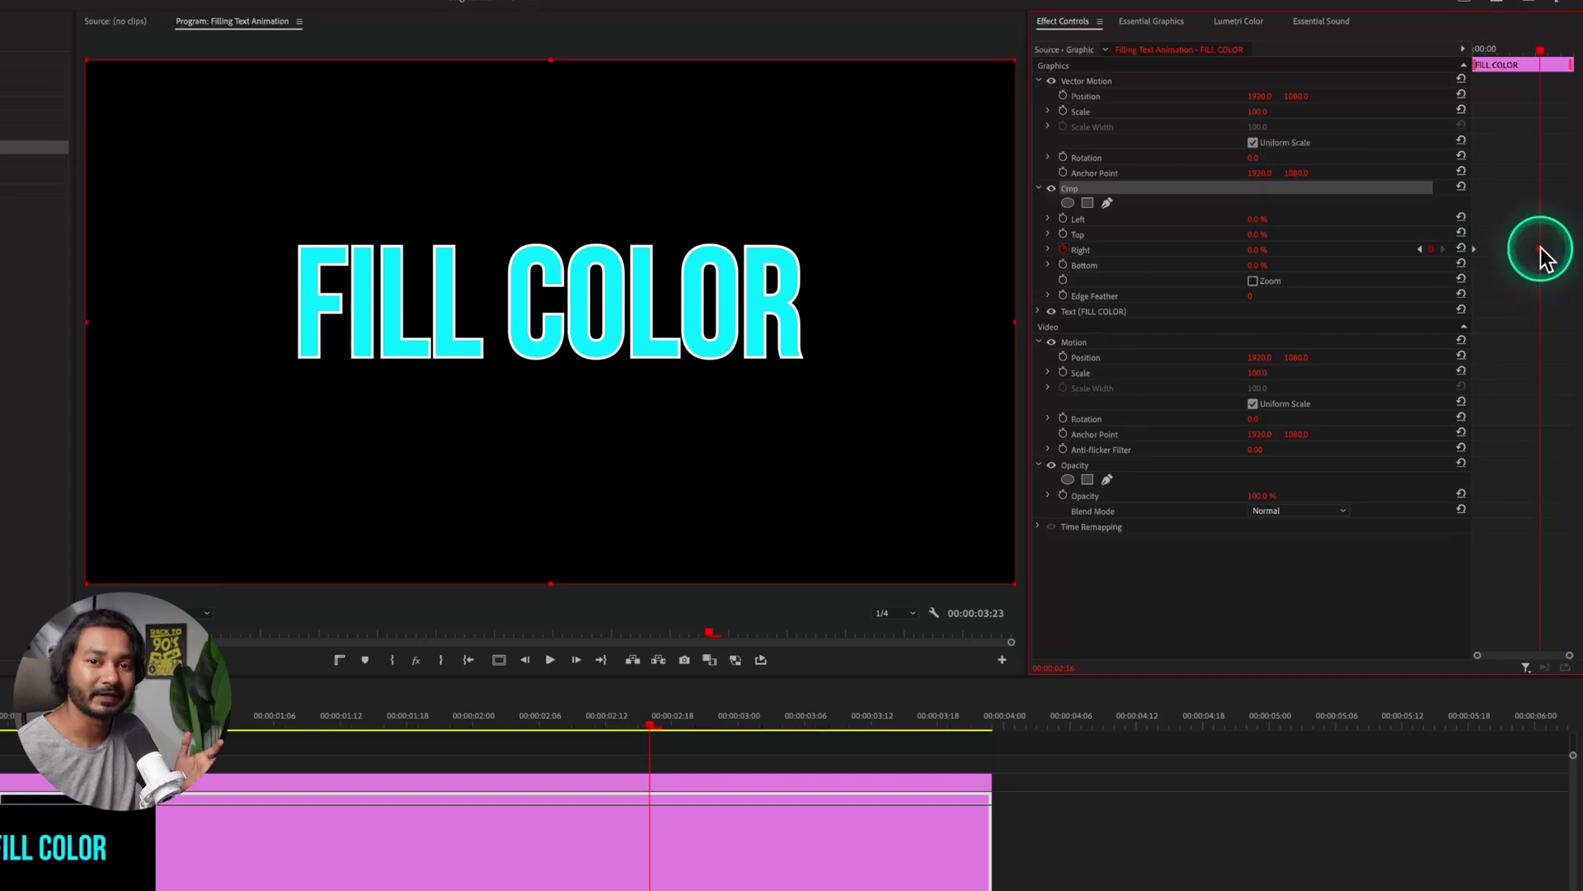
{"action": "left_click_drag", "start_coordinate": [1526, 252], "coordinate": [1502, 253]}
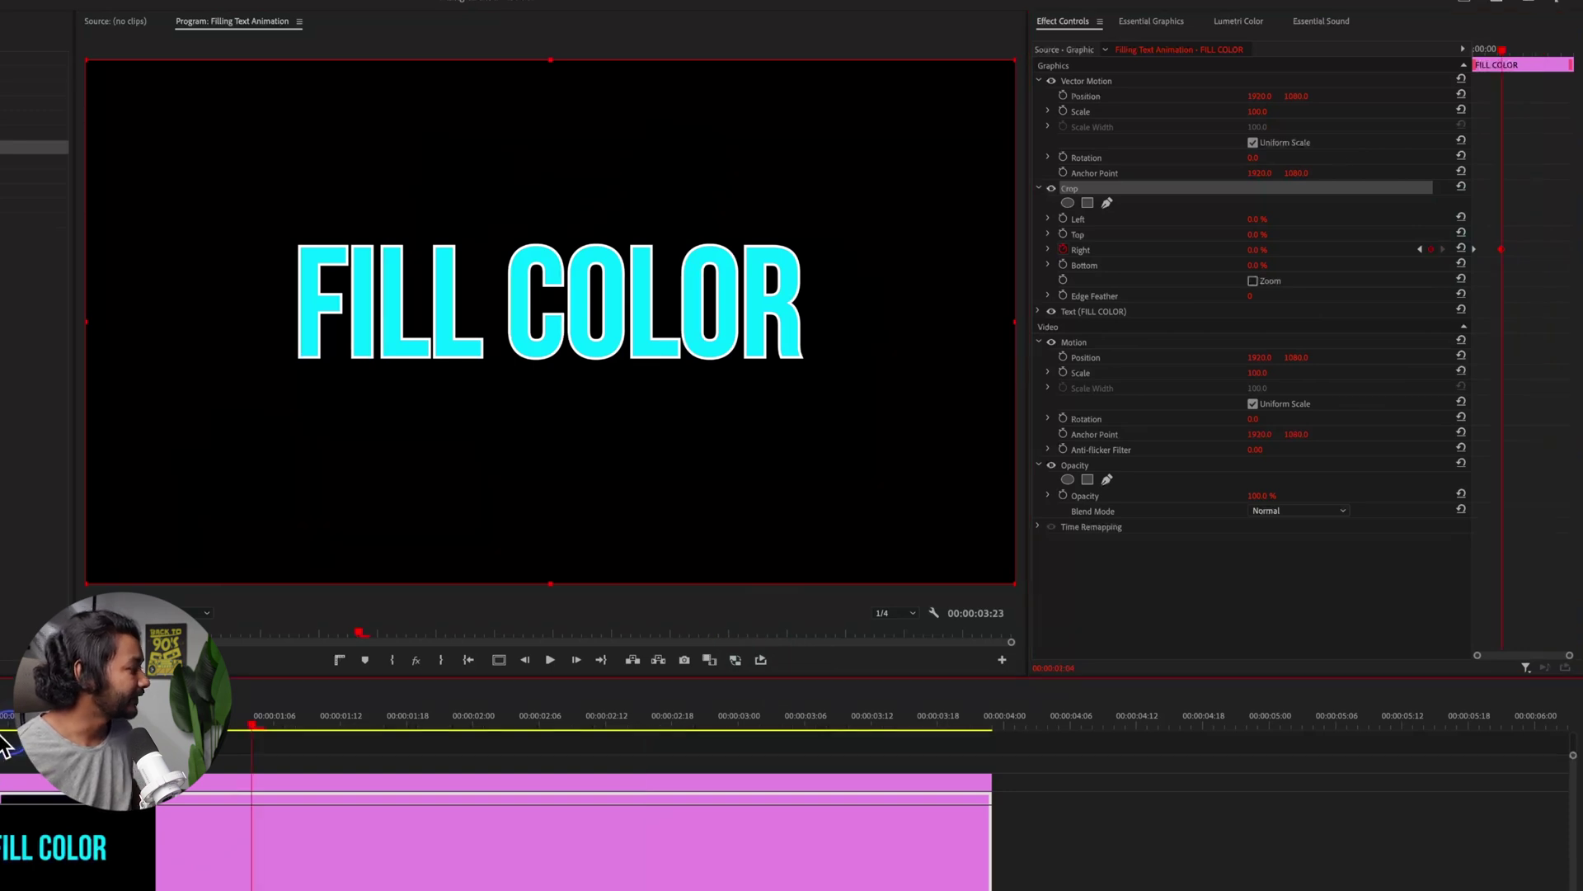
- Play the fill animation back from the start of the sequence to preview it
{"action": "key", "text": "Home"}
{"action": "left_click", "coordinate": [736, 264]}
{"action": "key", "text": "space"}
{"action": "left_click", "coordinate": [511, 294]}
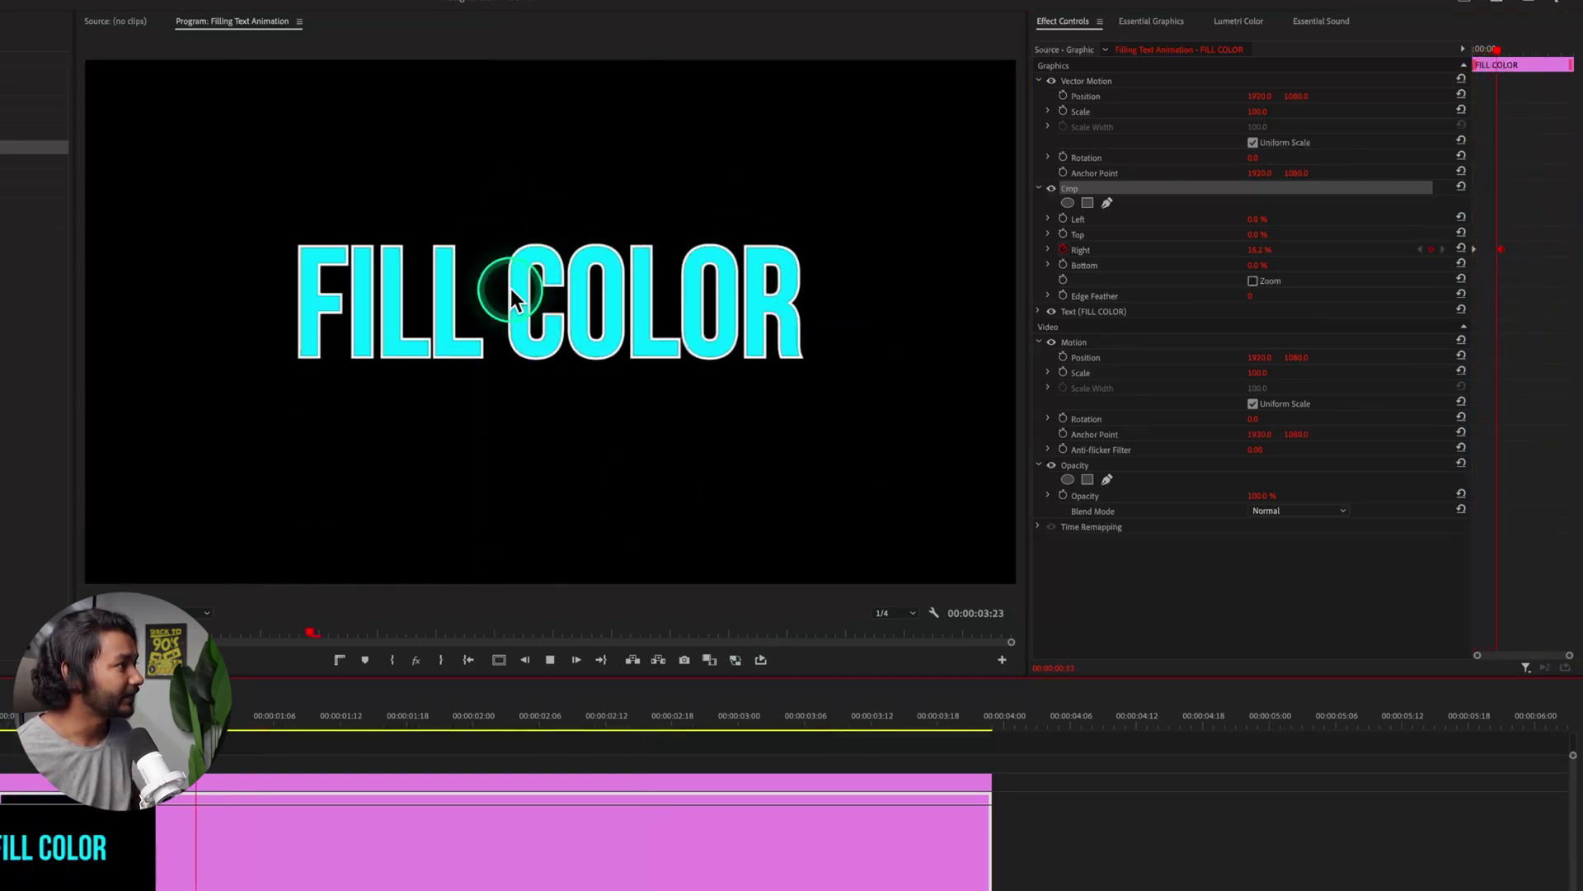
{"action": "left_click", "coordinate": [598, 288]}
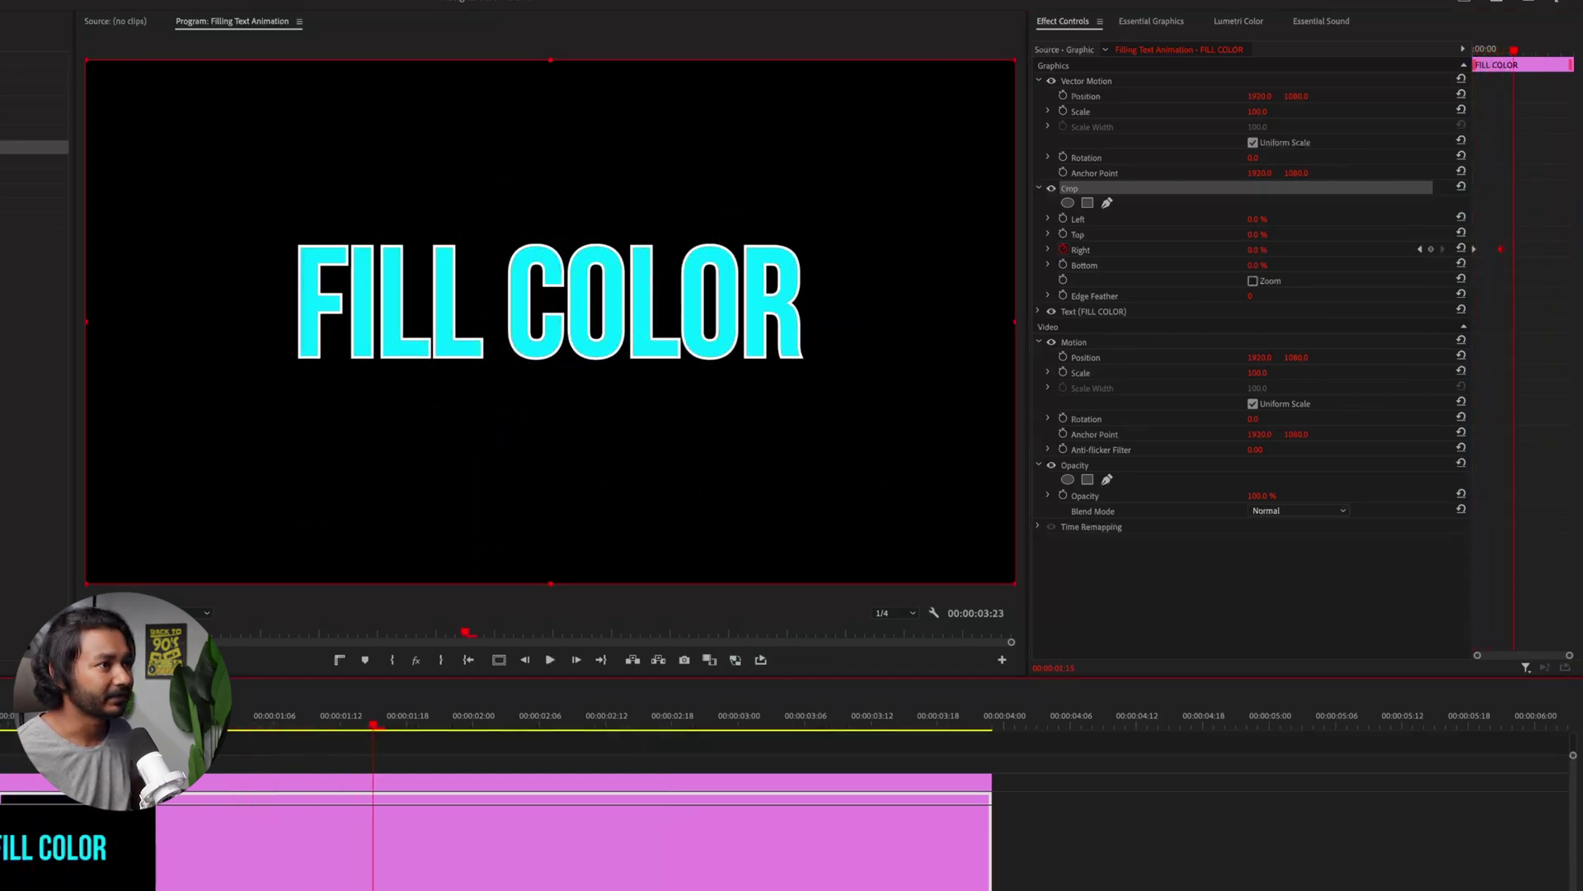
- Apply Ease Out to the final Crop Right keyframe
{"action": "right_click", "coordinate": [1501, 250]}
{"action": "left_click", "coordinate": [1487, 244]}
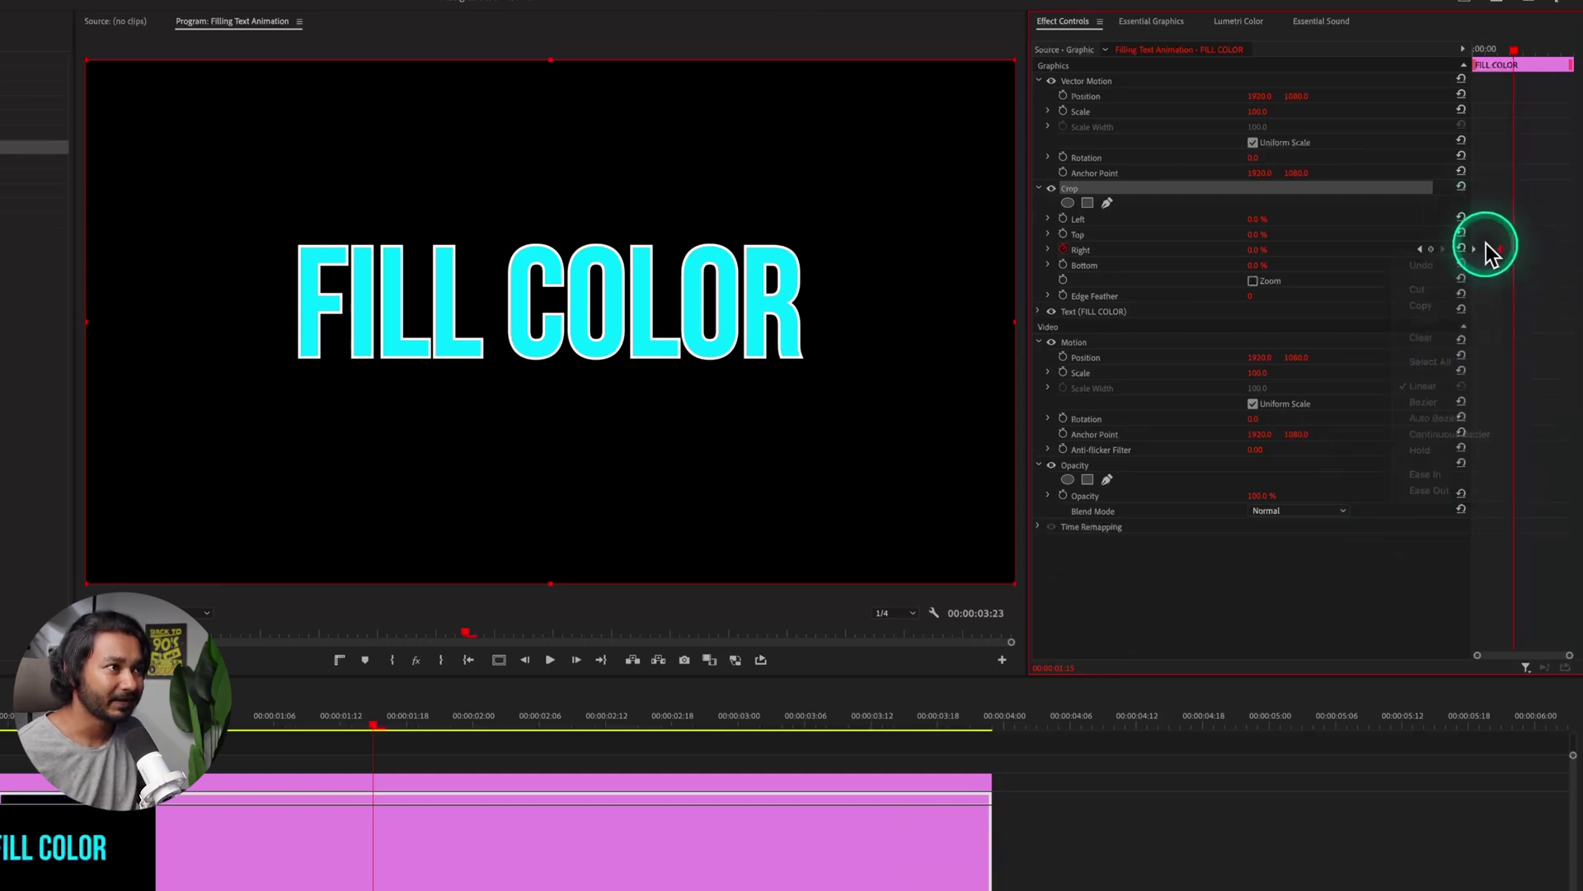
{"action": "left_click", "coordinate": [1457, 260]}
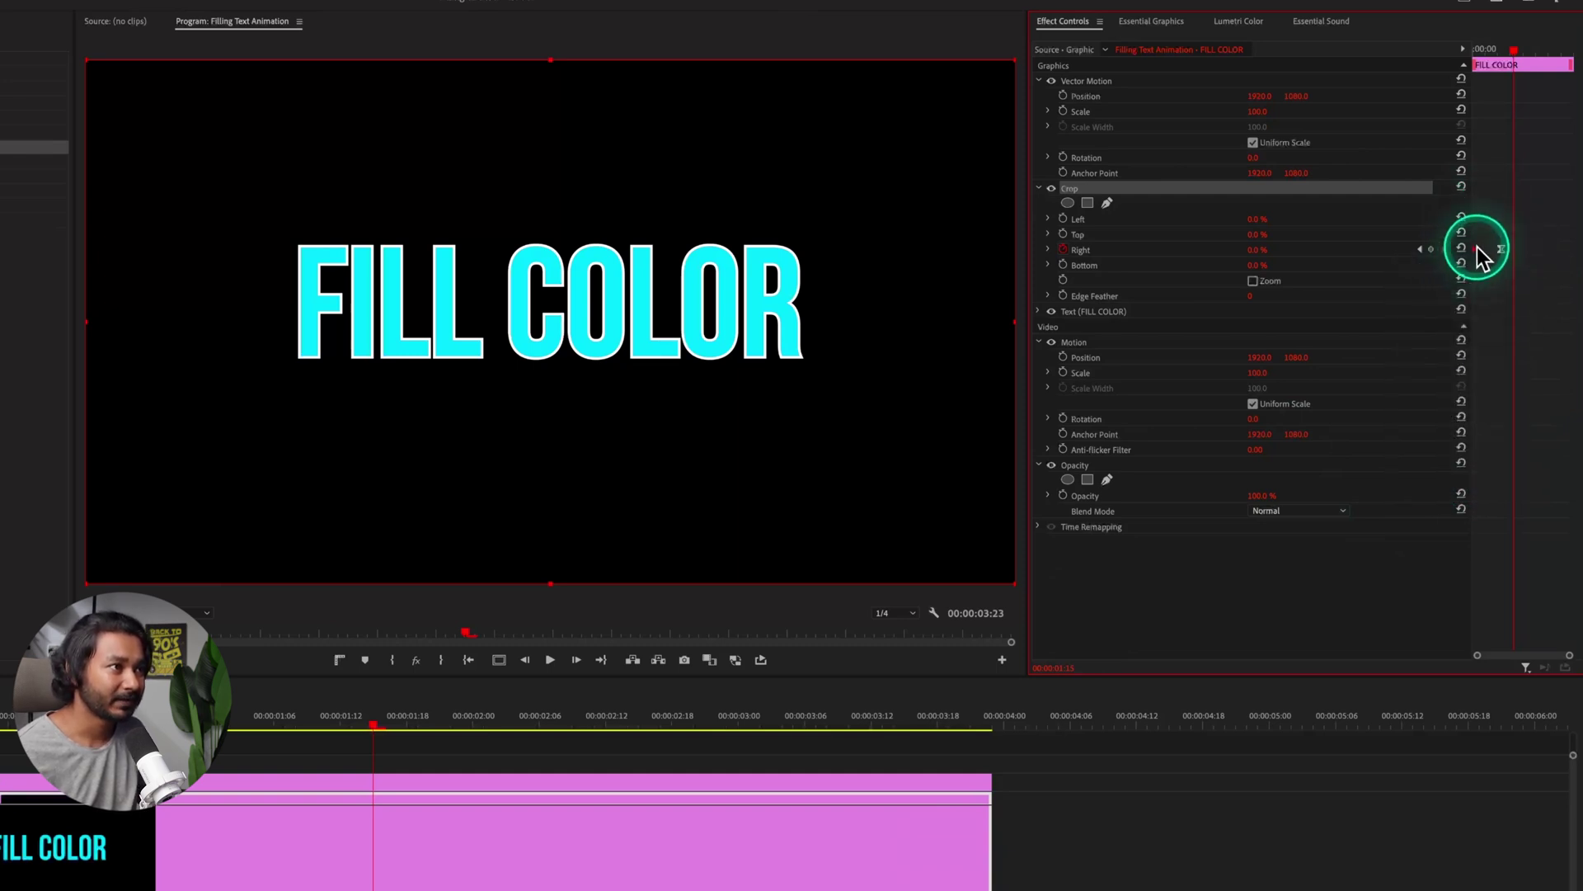
{"action": "right_click", "coordinate": [1476, 249]}
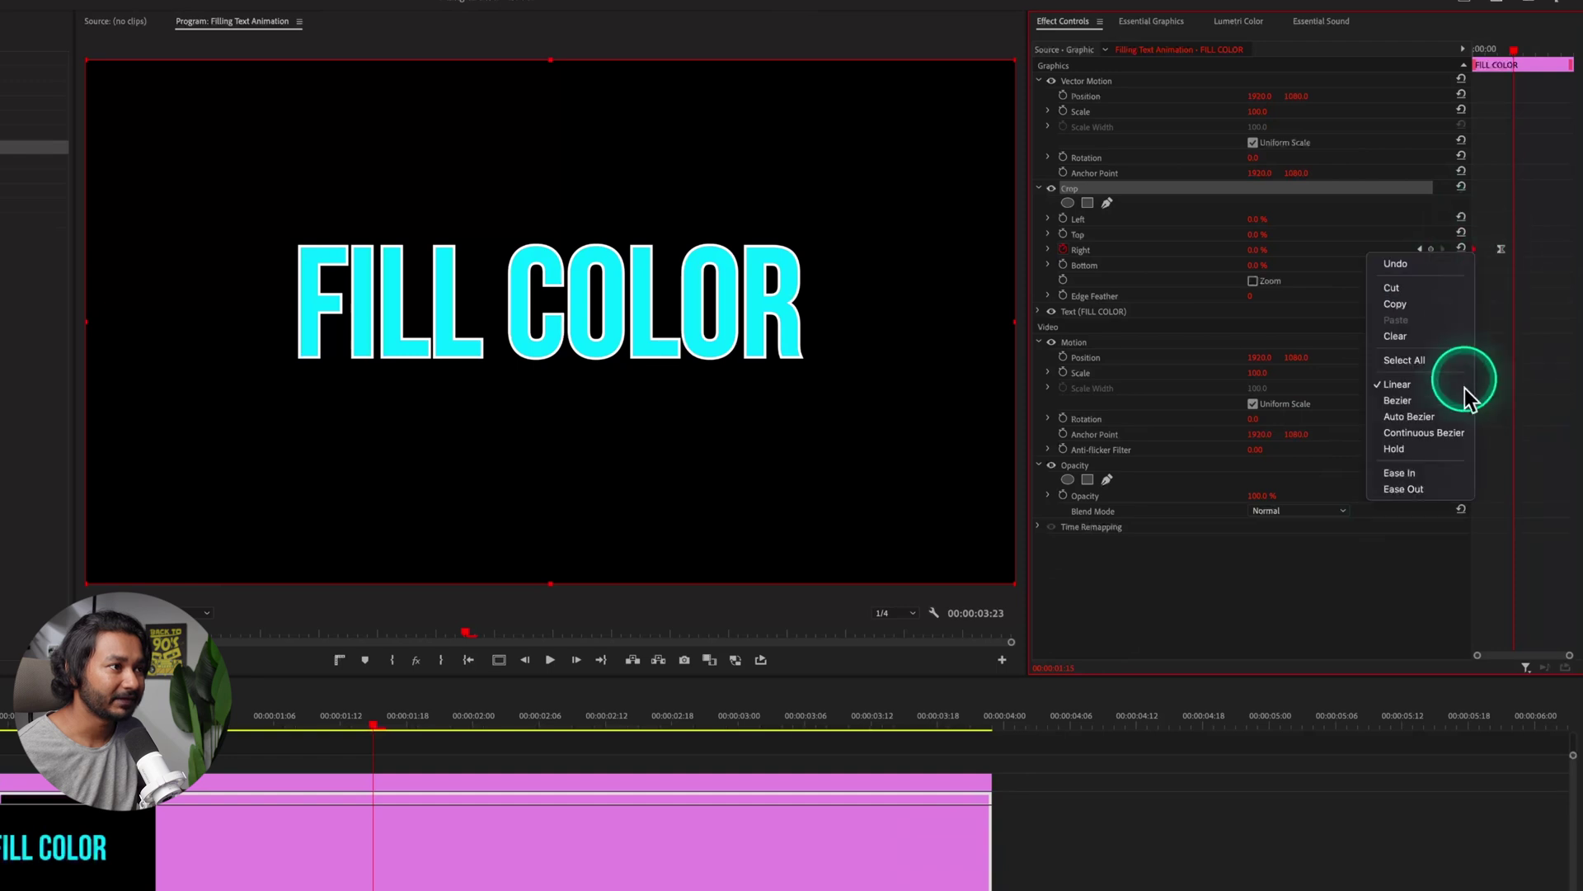
{"action": "left_click", "coordinate": [1453, 483]}
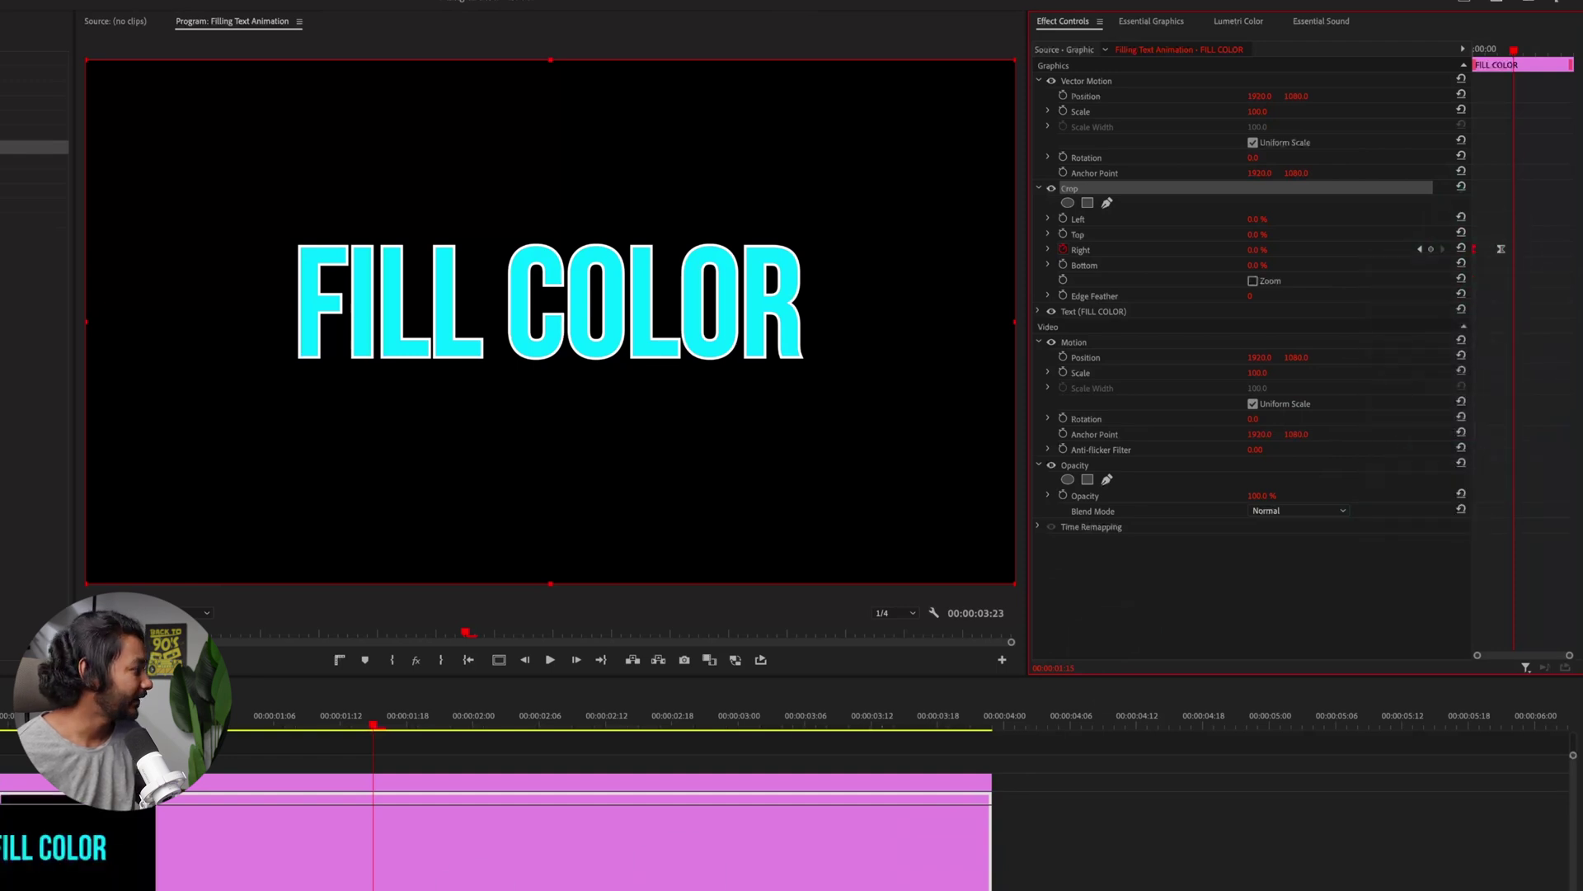
{"action": "key", "text": "space"}
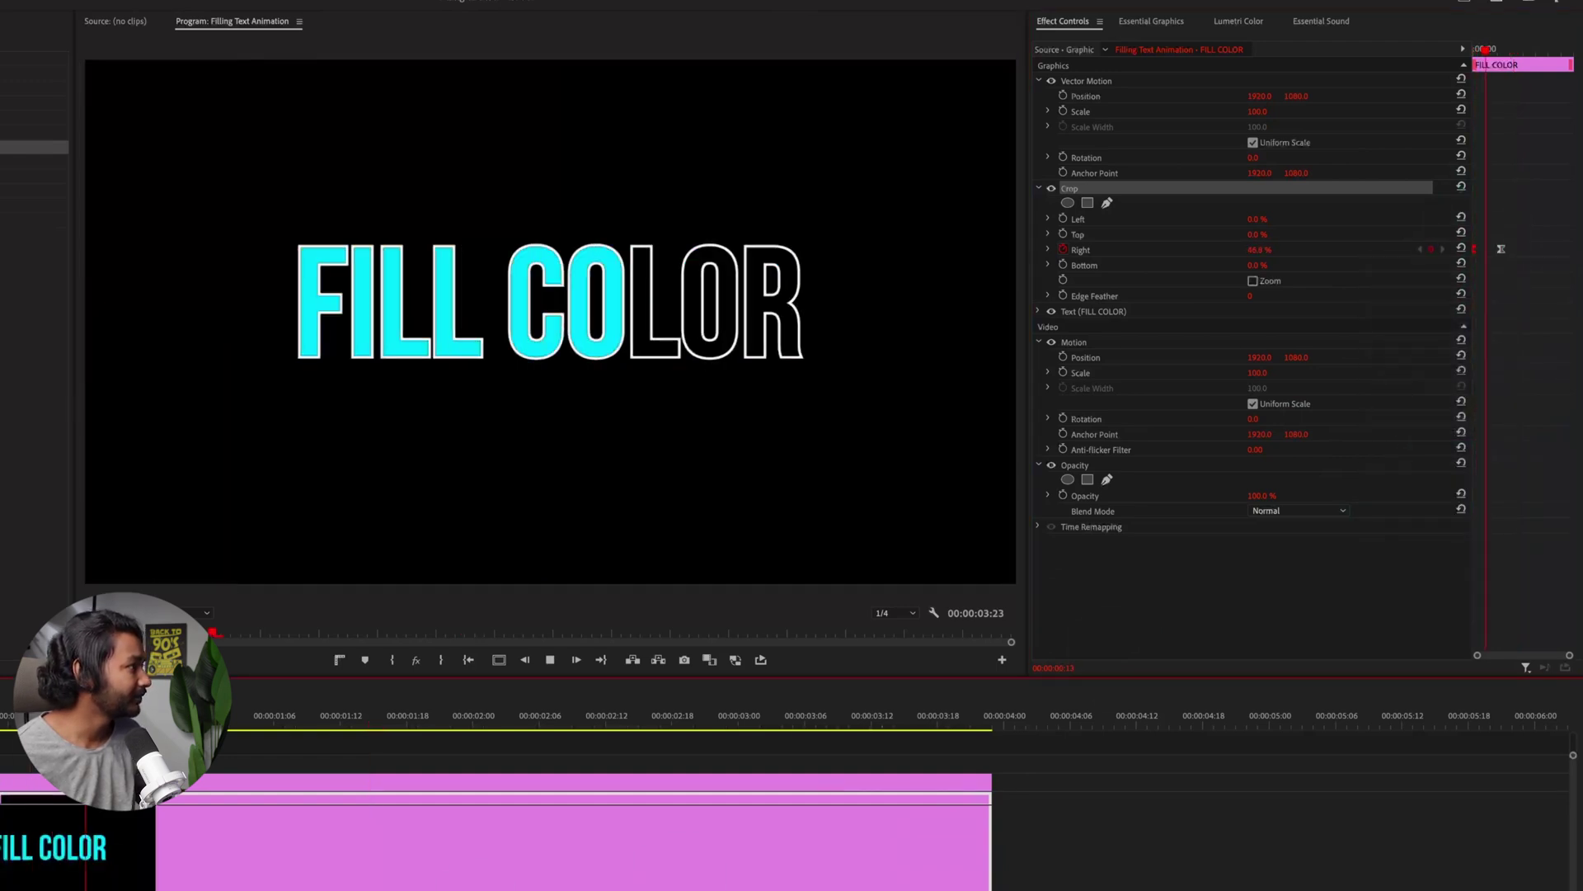
{"action": "key", "text": "space"}
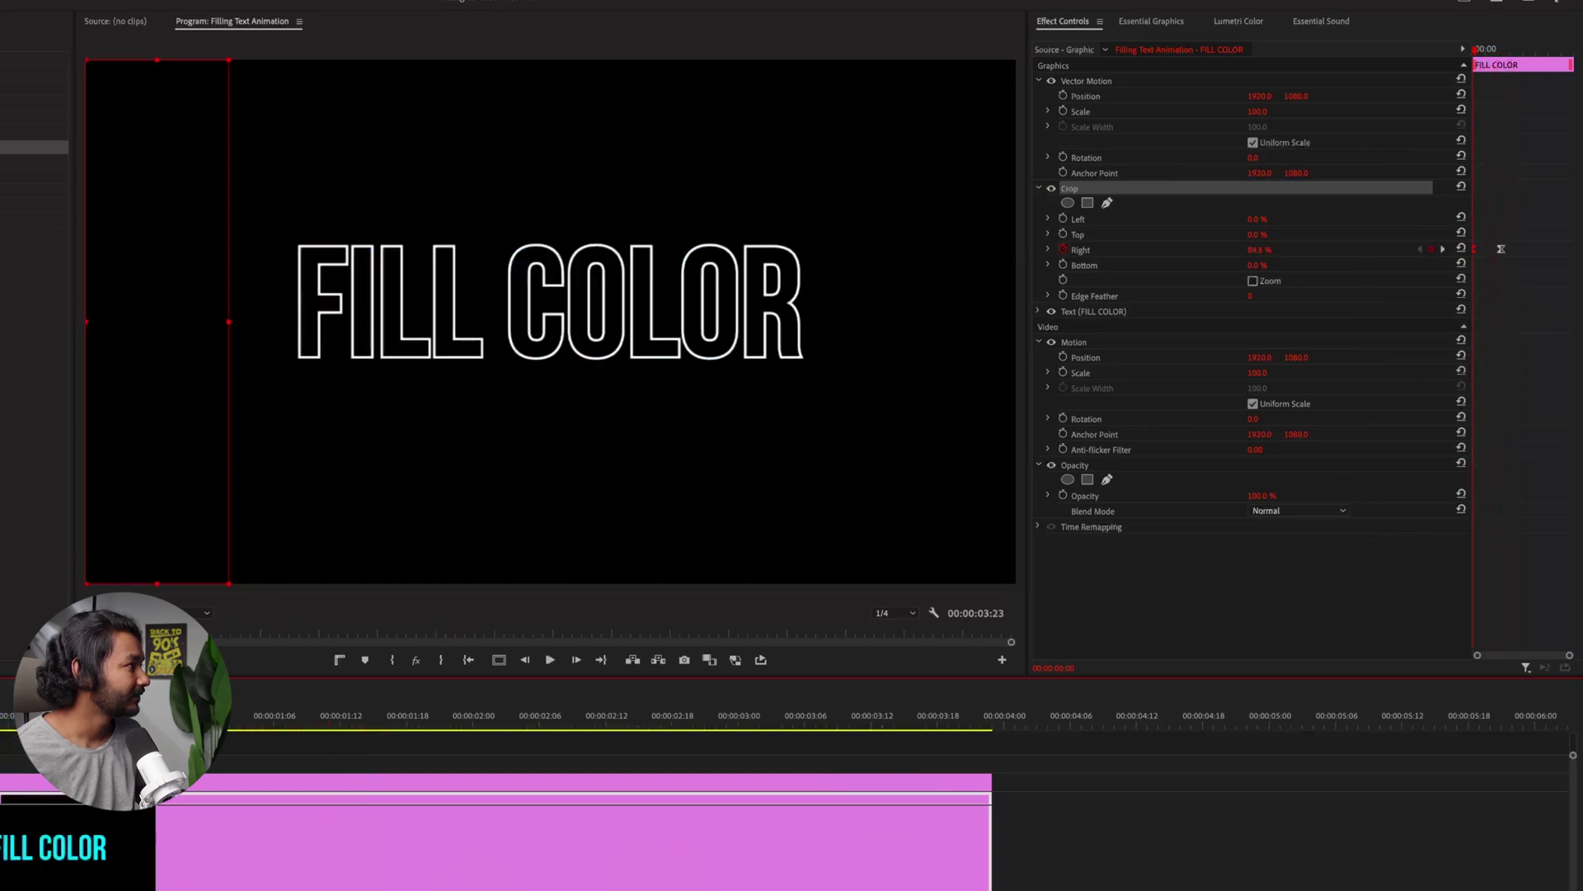
{"action": "left_click", "coordinate": [570, 200]}
{"action": "key", "text": "space"}
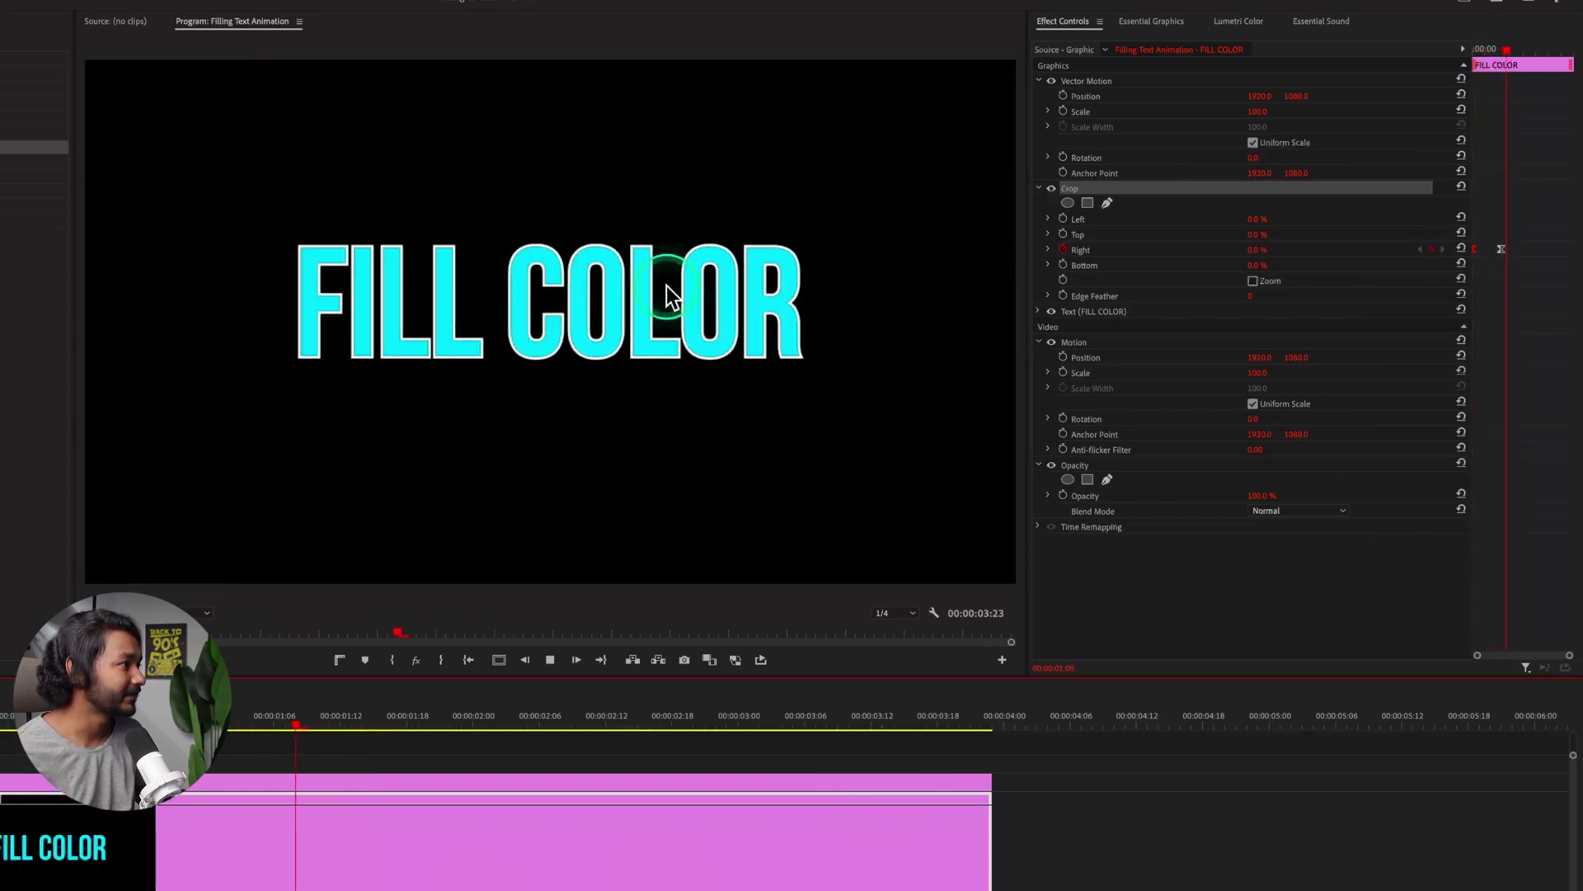